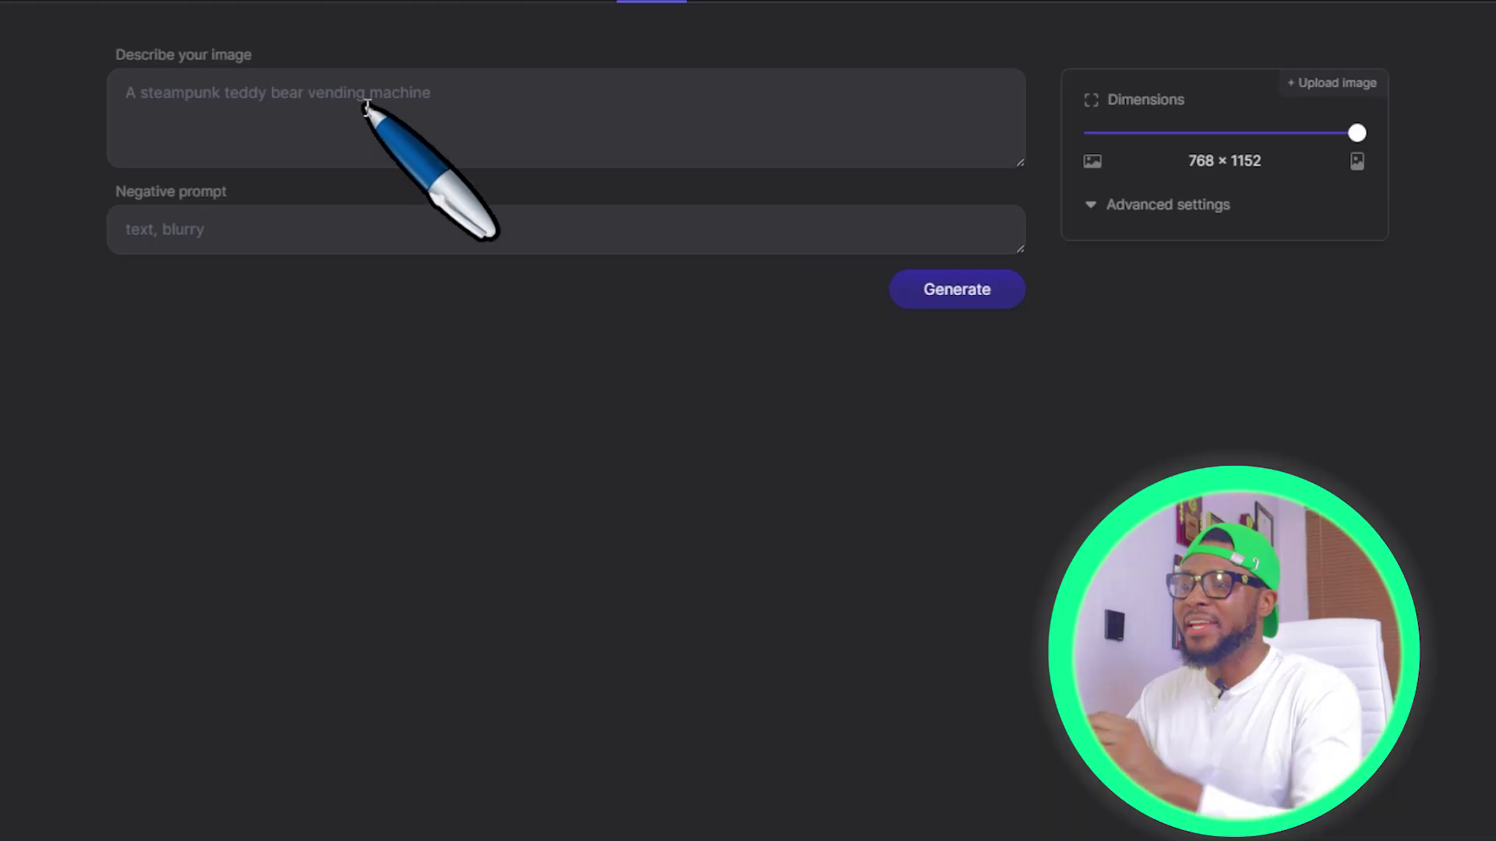
# - Generate images of "the anatomy of a human head made of domino pieces and shels", an ultrafine detailed surreal painting by James jean
pyautogui.click(370, 123)
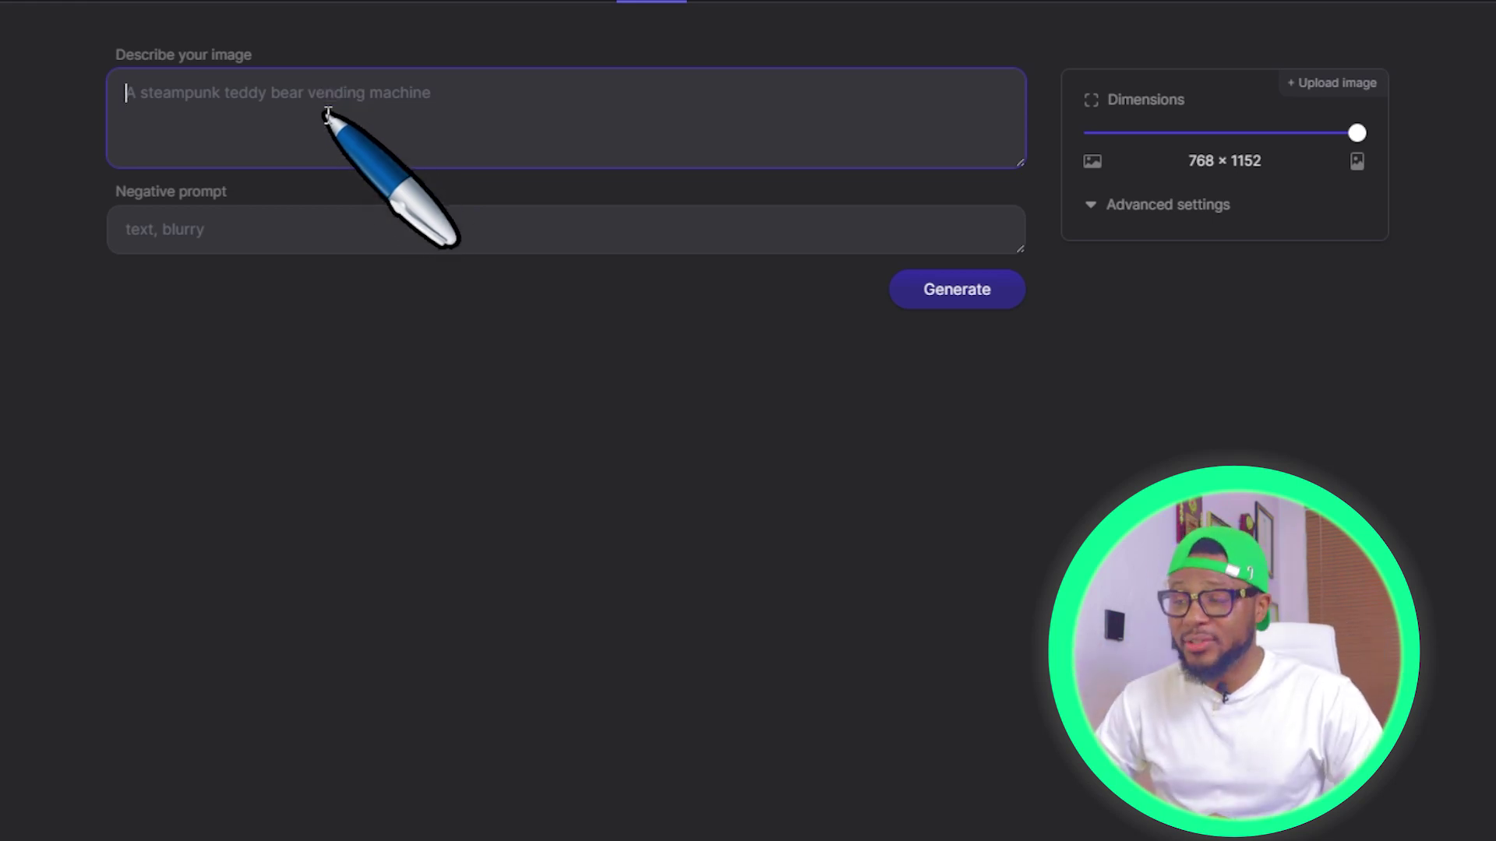
pyautogui.write('the anatomy of a human head made of domino pieces and shels, an ultrafine detailed painting by James jean, octopath traveler, Behance contest winner, vanitas, angular, altermodern, surreal')
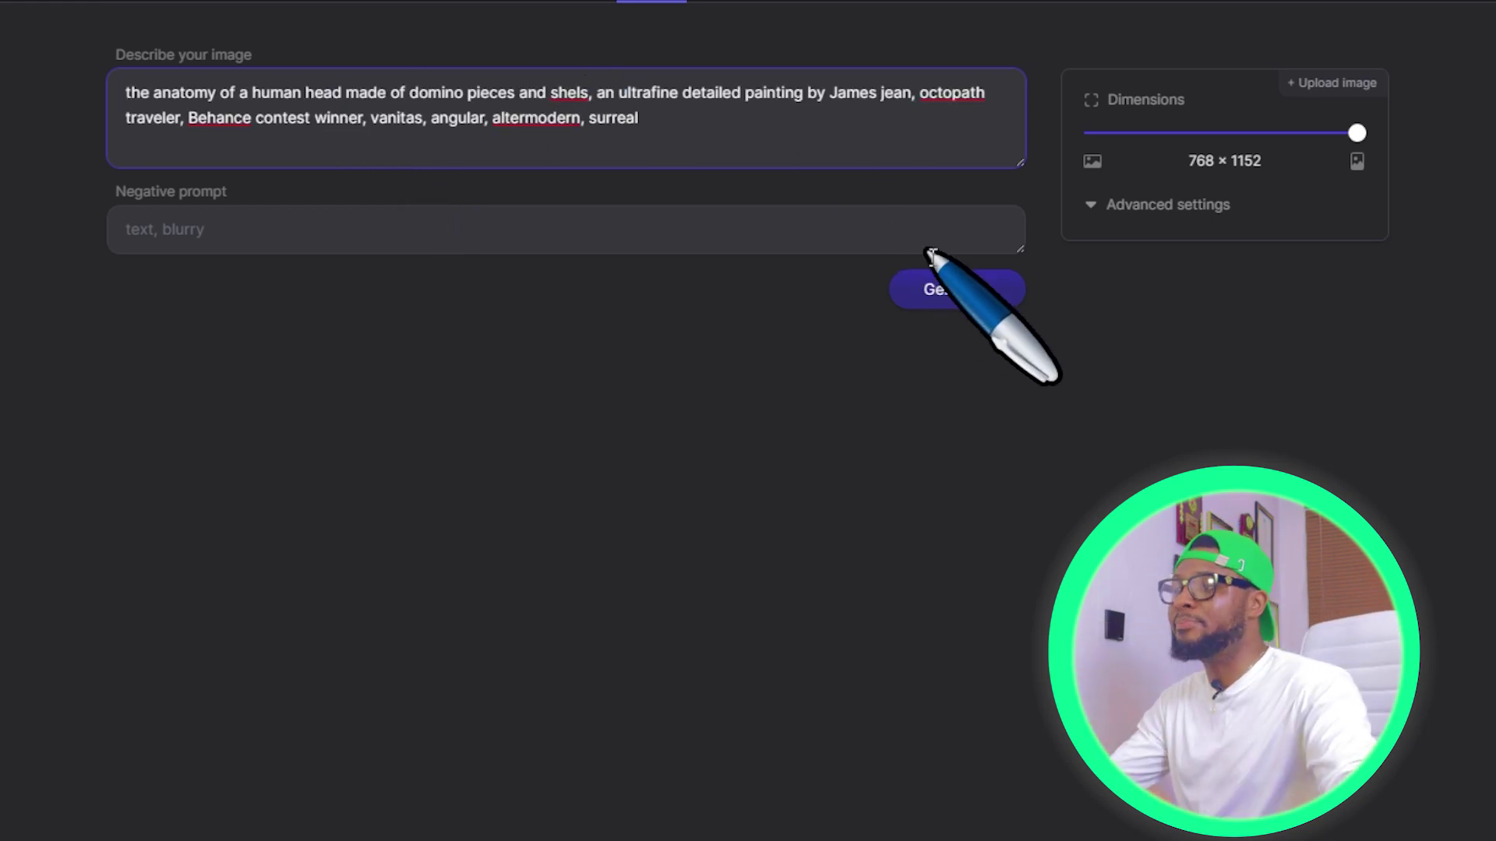
pyautogui.click(977, 310)
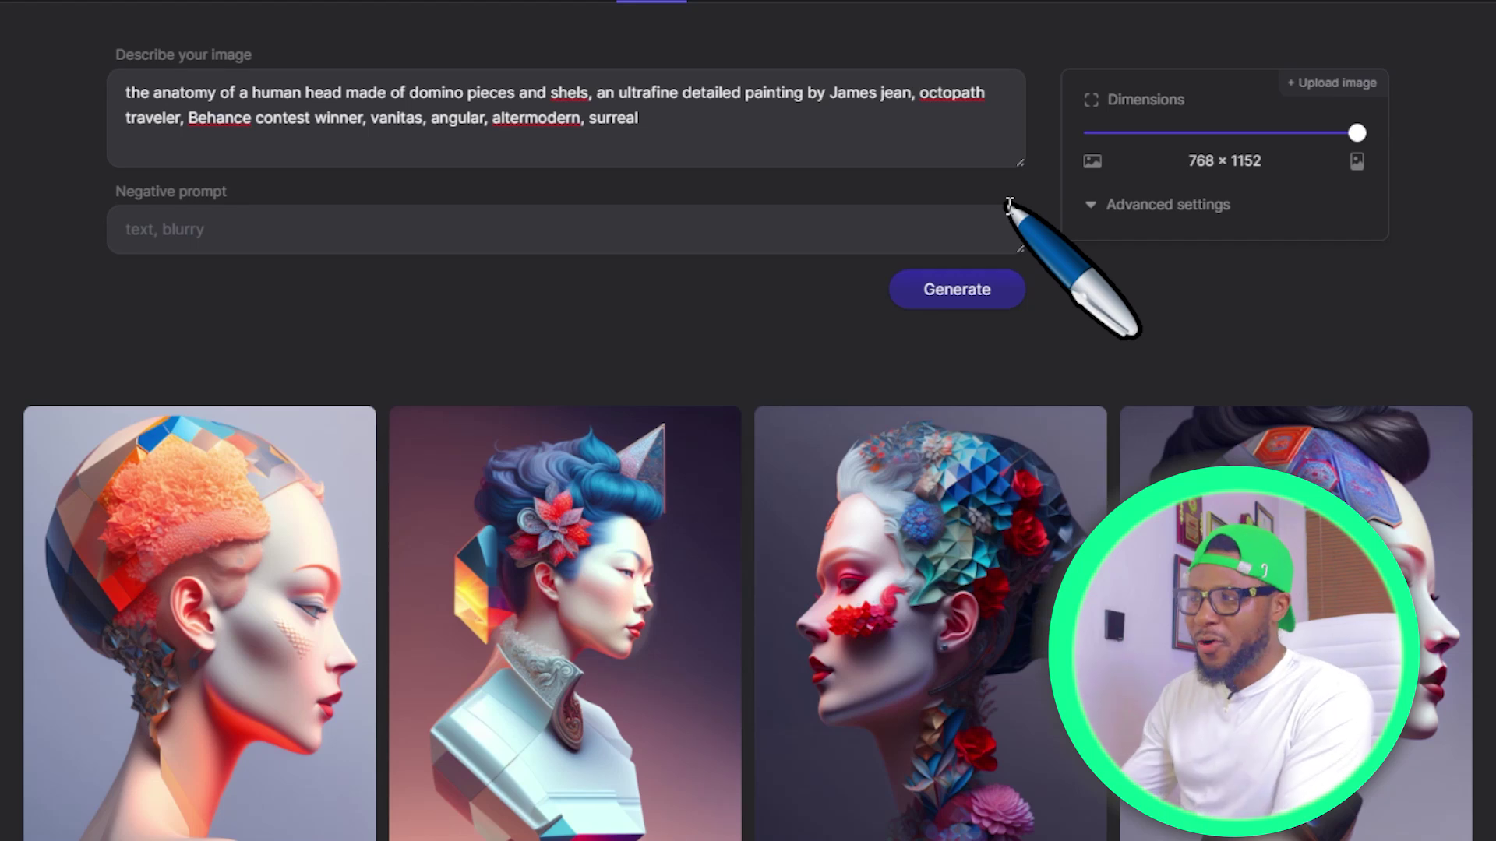
pyautogui.scroll(-4, 721, 234)
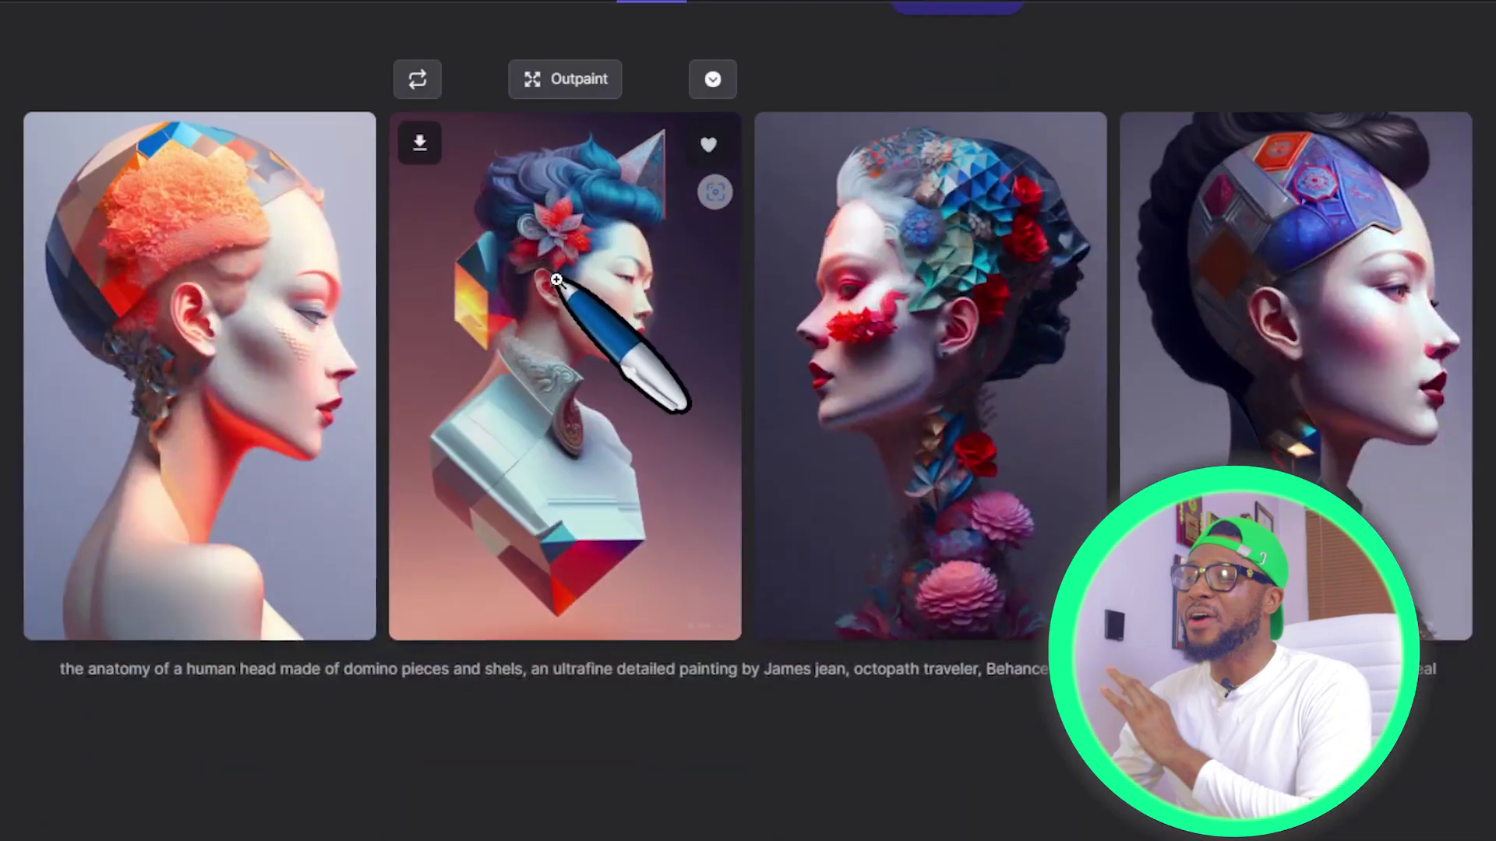
pyautogui.click(556, 291)
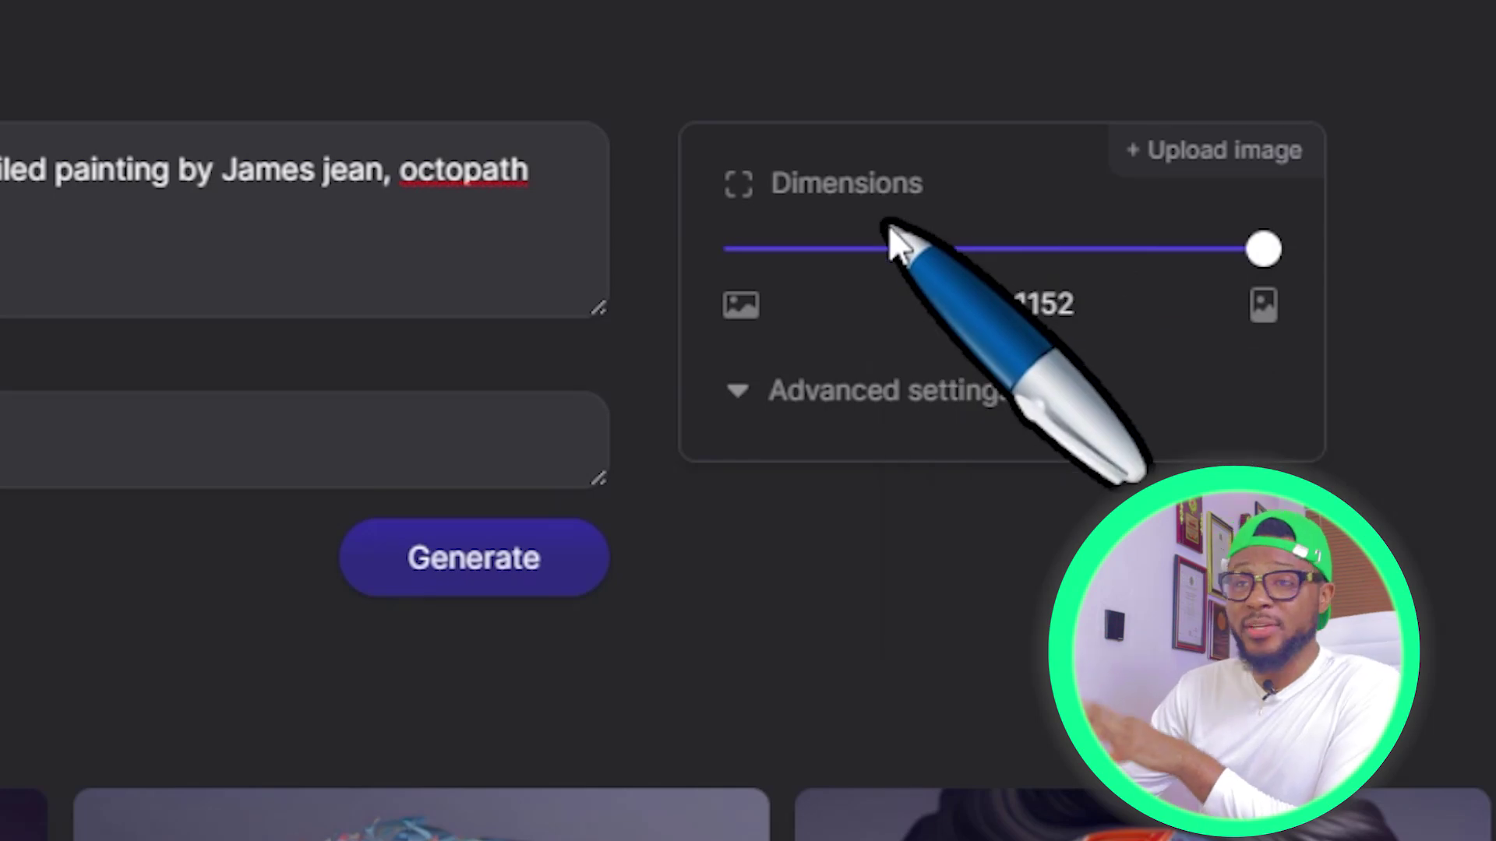
# - Set the dimensions to 1152 × 768 and generate a landscape set of images from the same prompt
pyautogui.moveTo(891, 259)
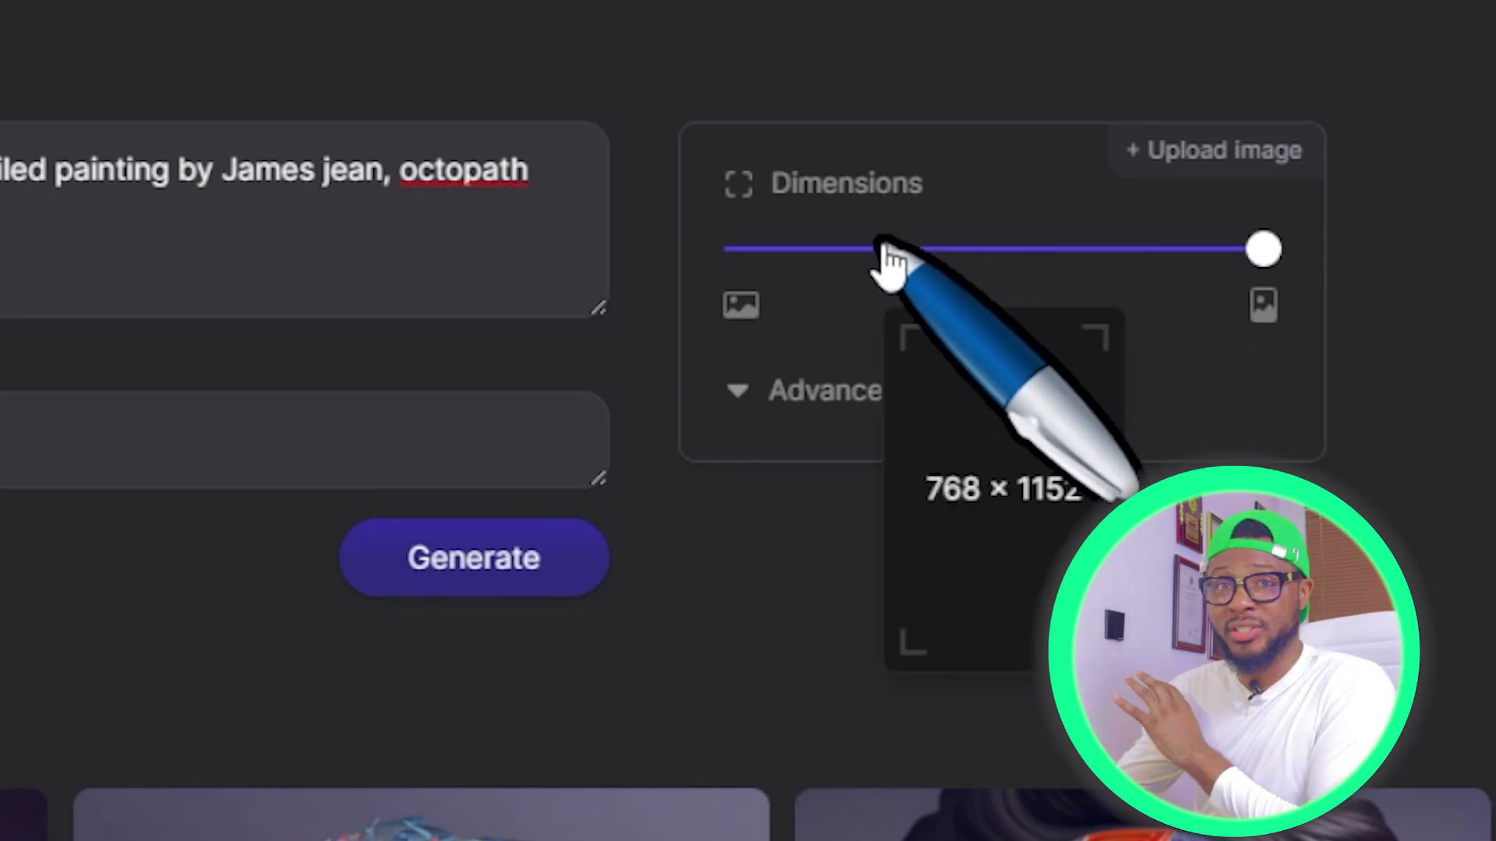
pyautogui.moveTo(1266, 250); pyautogui.dragTo(670, 261)
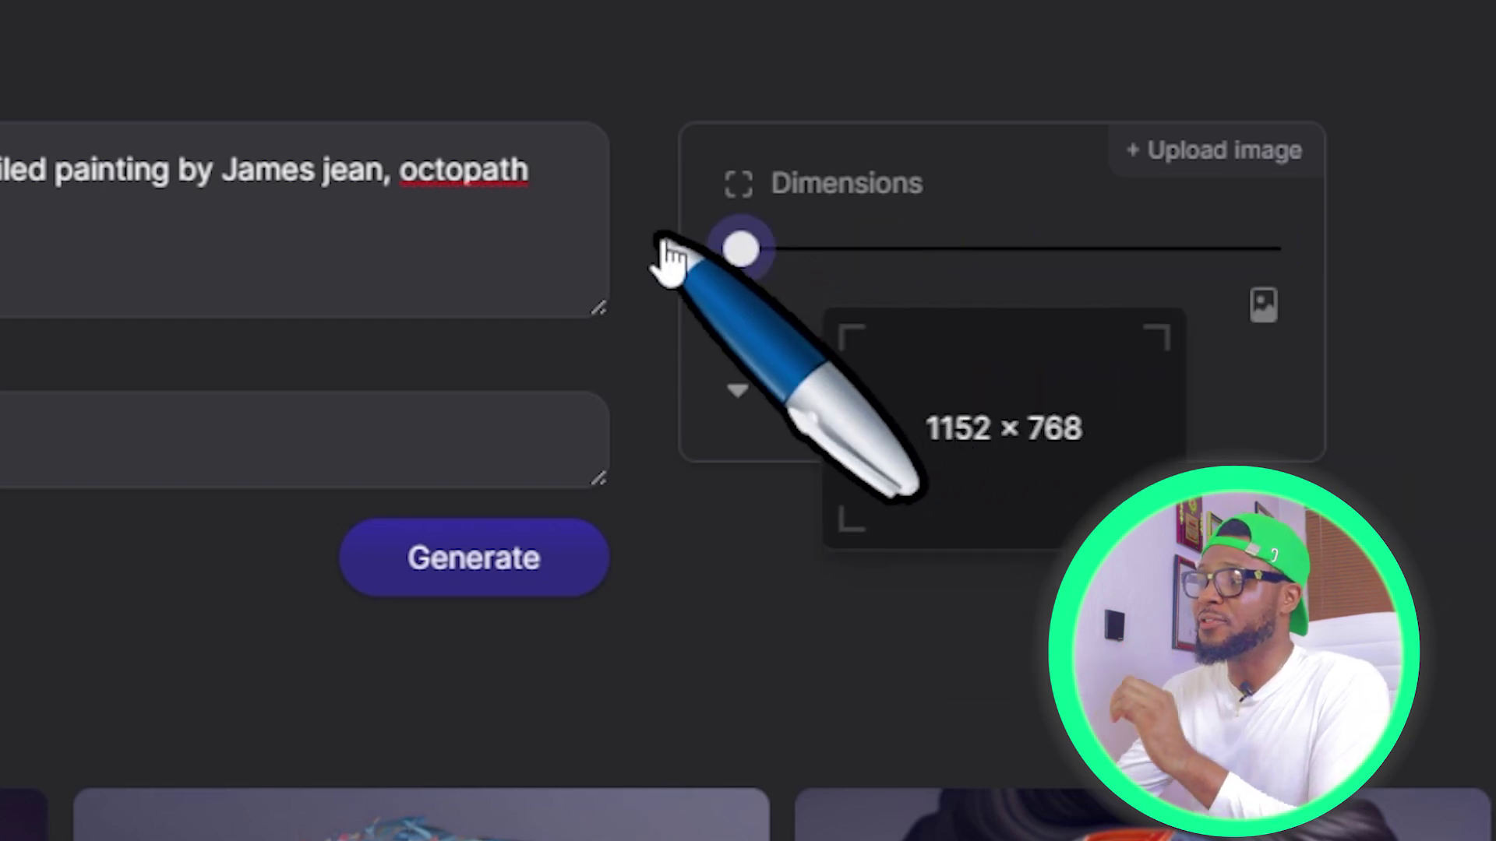
pyautogui.moveTo(762, 267); pyautogui.dragTo(925, 288)
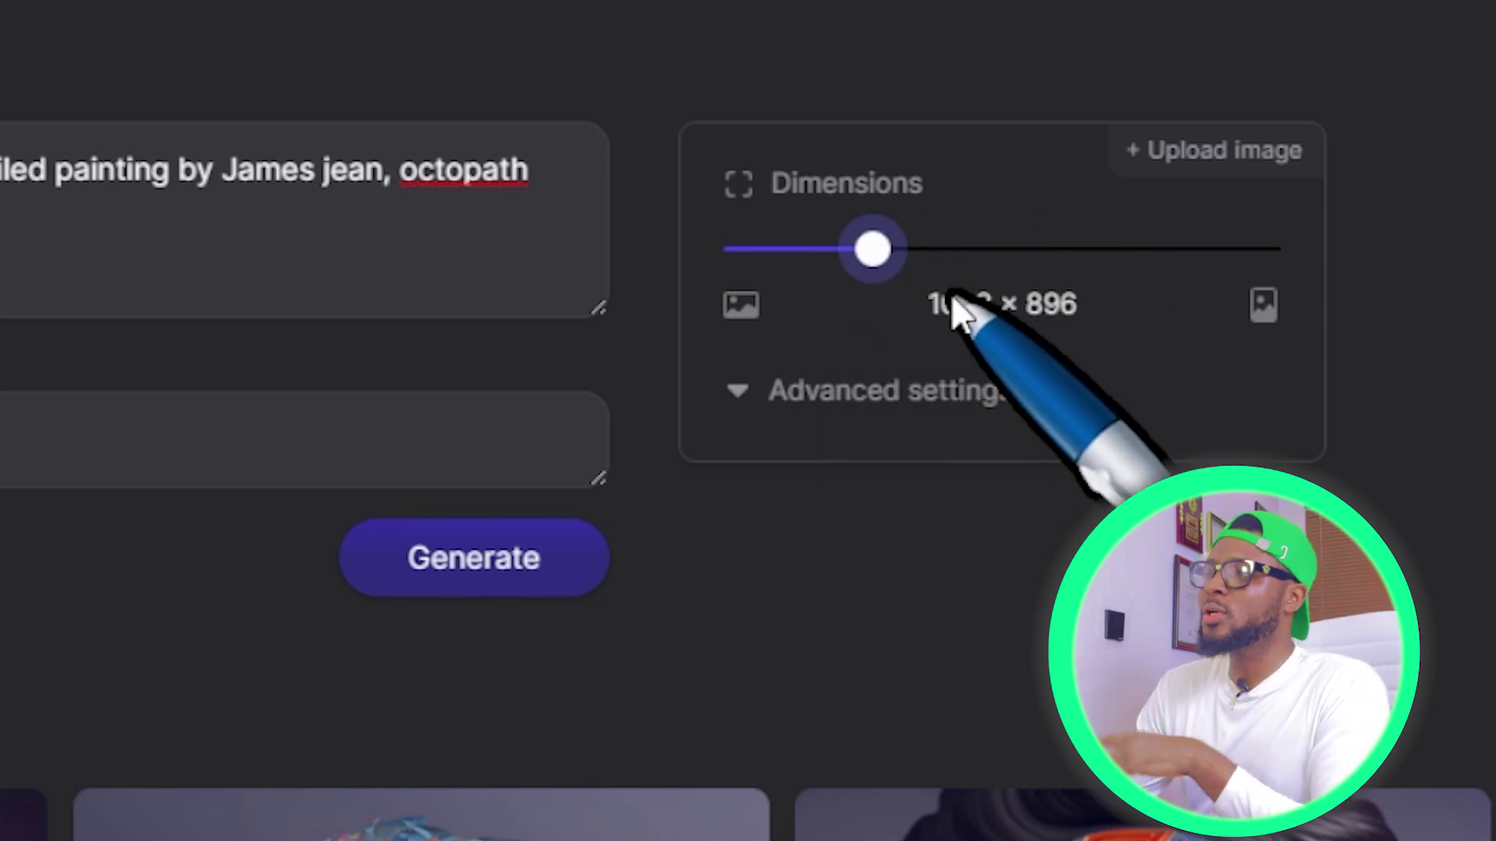
pyautogui.moveTo(874, 251); pyautogui.dragTo(575, 282)
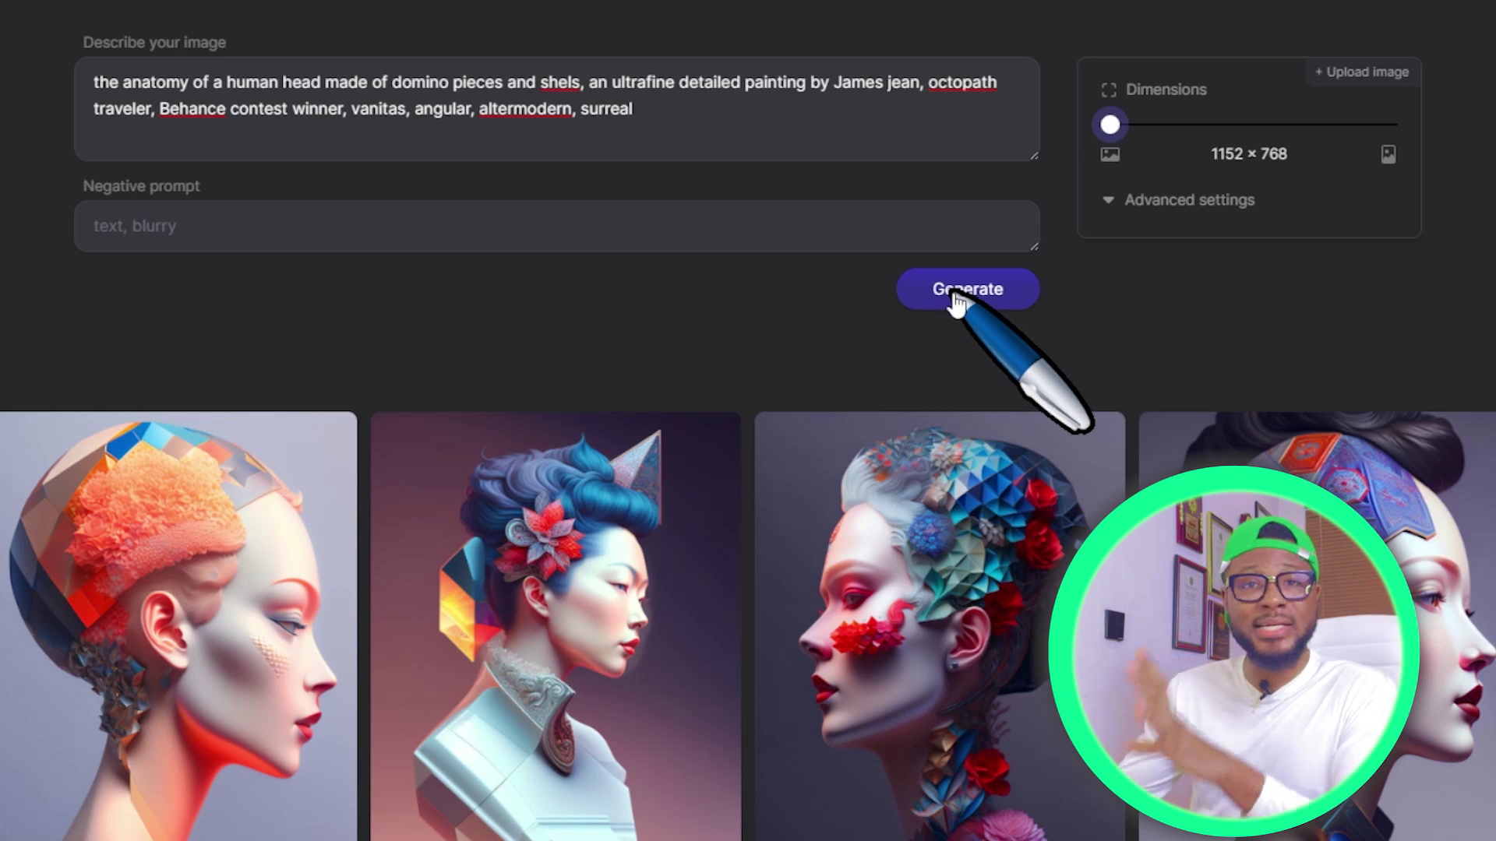
pyautogui.click(960, 300)
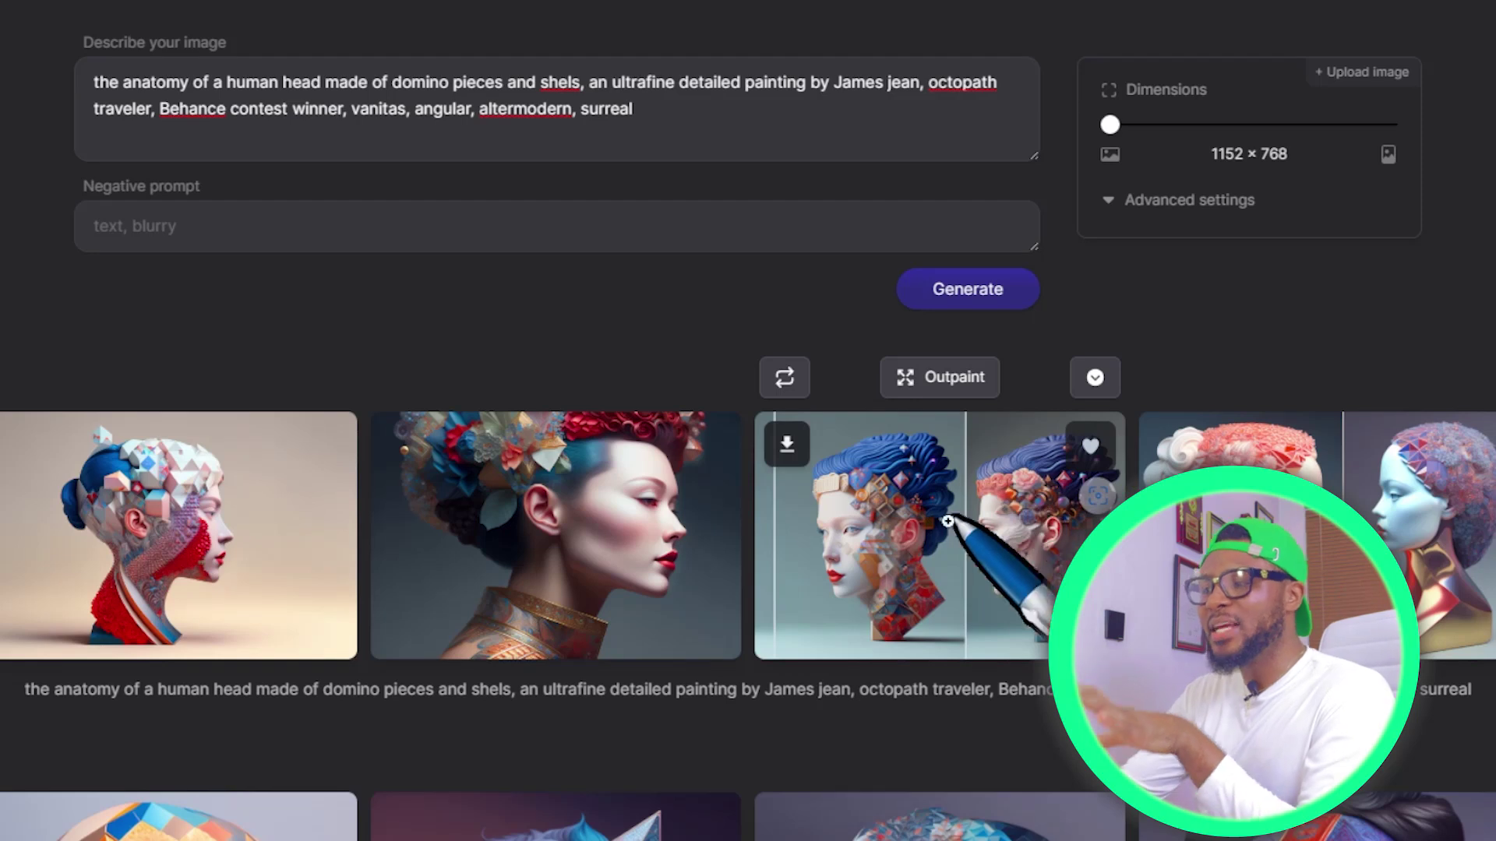
pyautogui.click(178, 552)
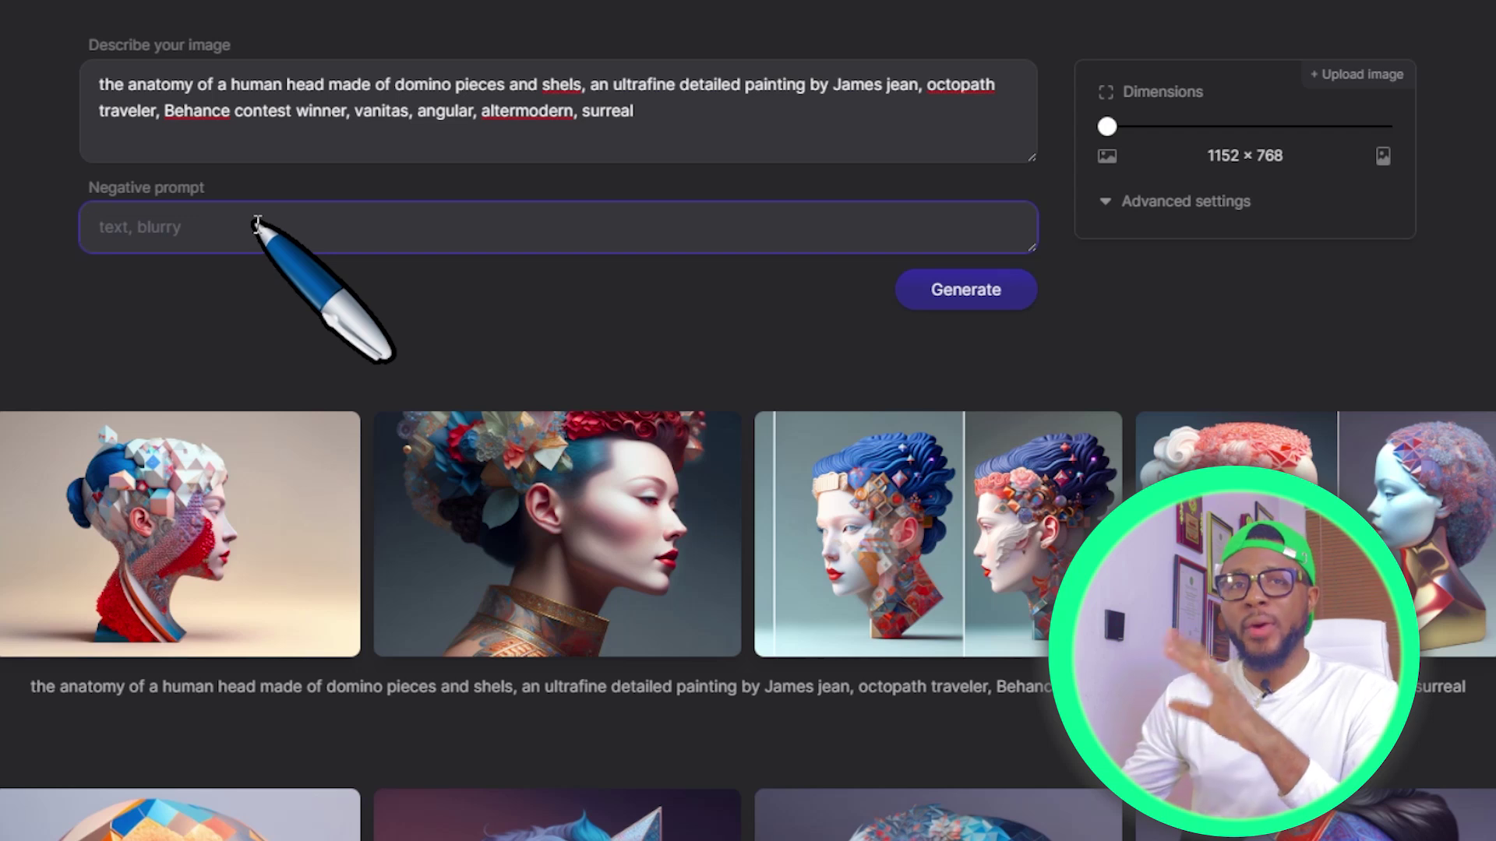
# - Download the first landscape image, the blue, white and red head in profile
pyautogui.click(262, 221)
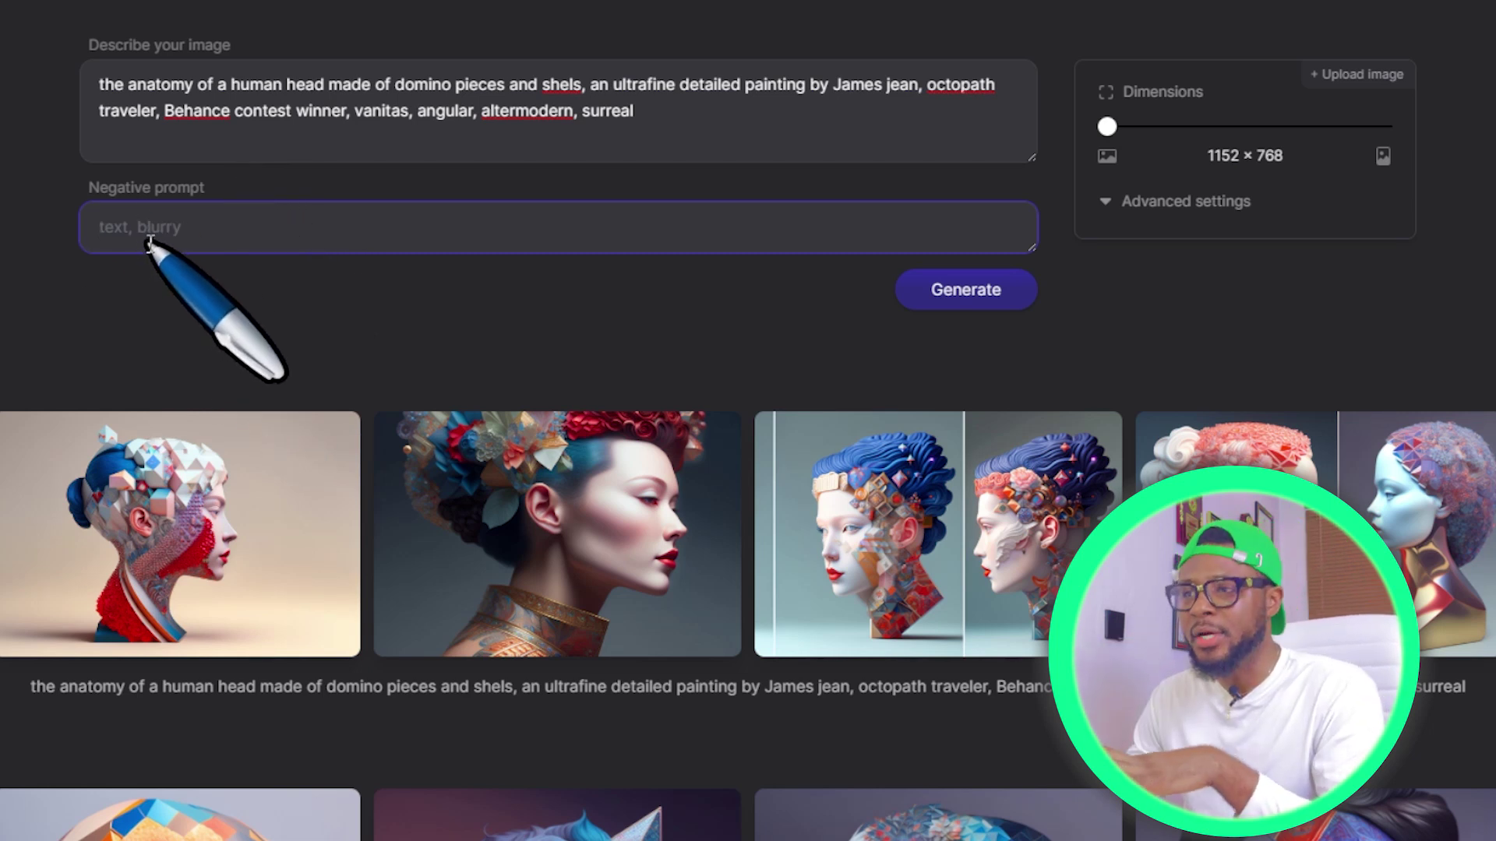
pyautogui.scroll(-1, 186, 327)
pyautogui.moveTo(238, 417)
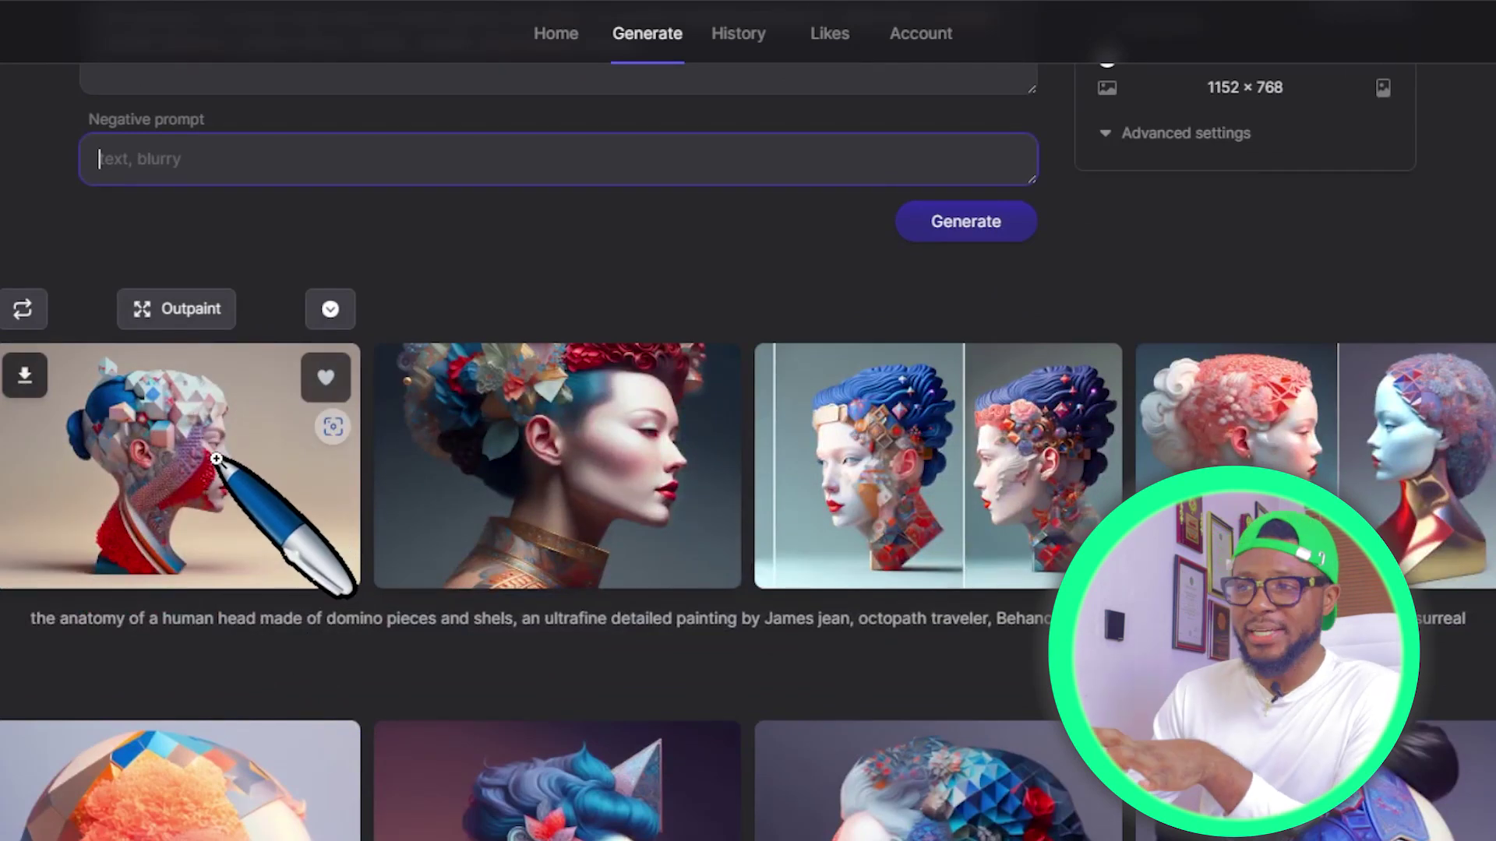
pyautogui.click(25, 388)
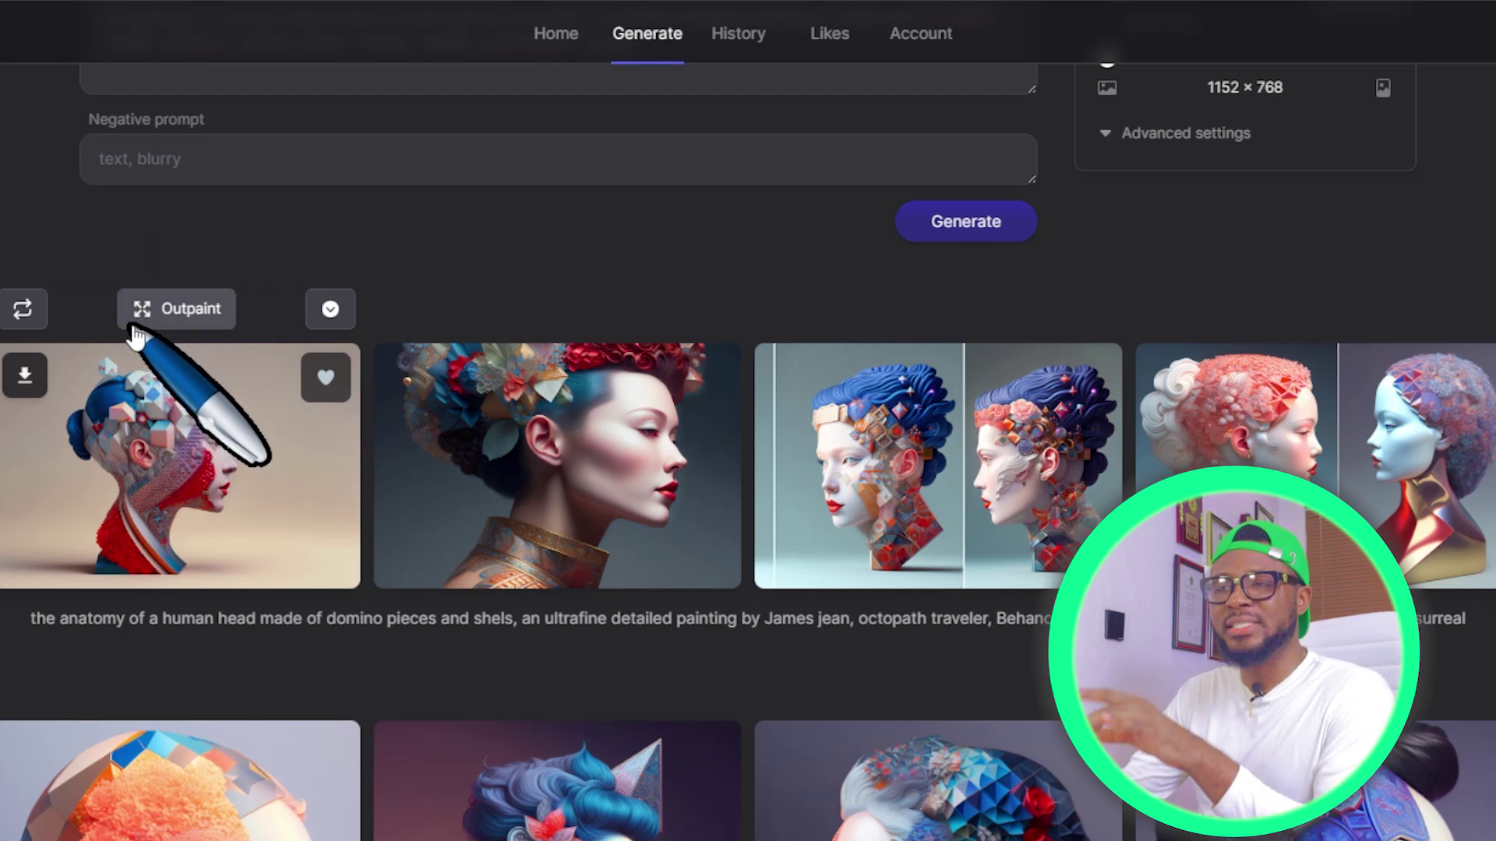
# - Outpaint the first landscape image and compare the extended versions with the original
pyautogui.click(160, 308)
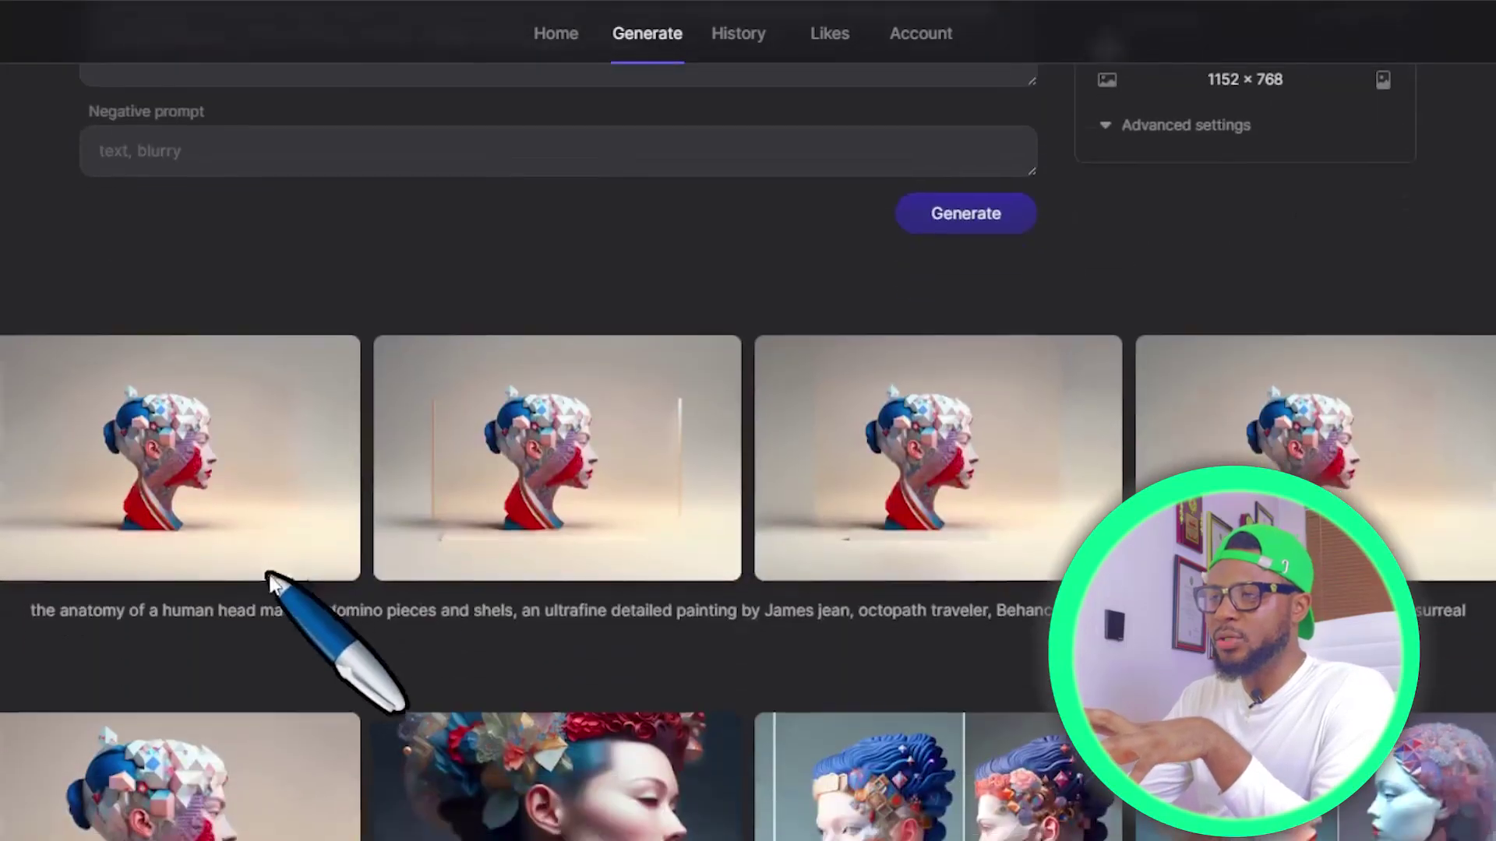
pyautogui.scroll(-7, 179, 335)
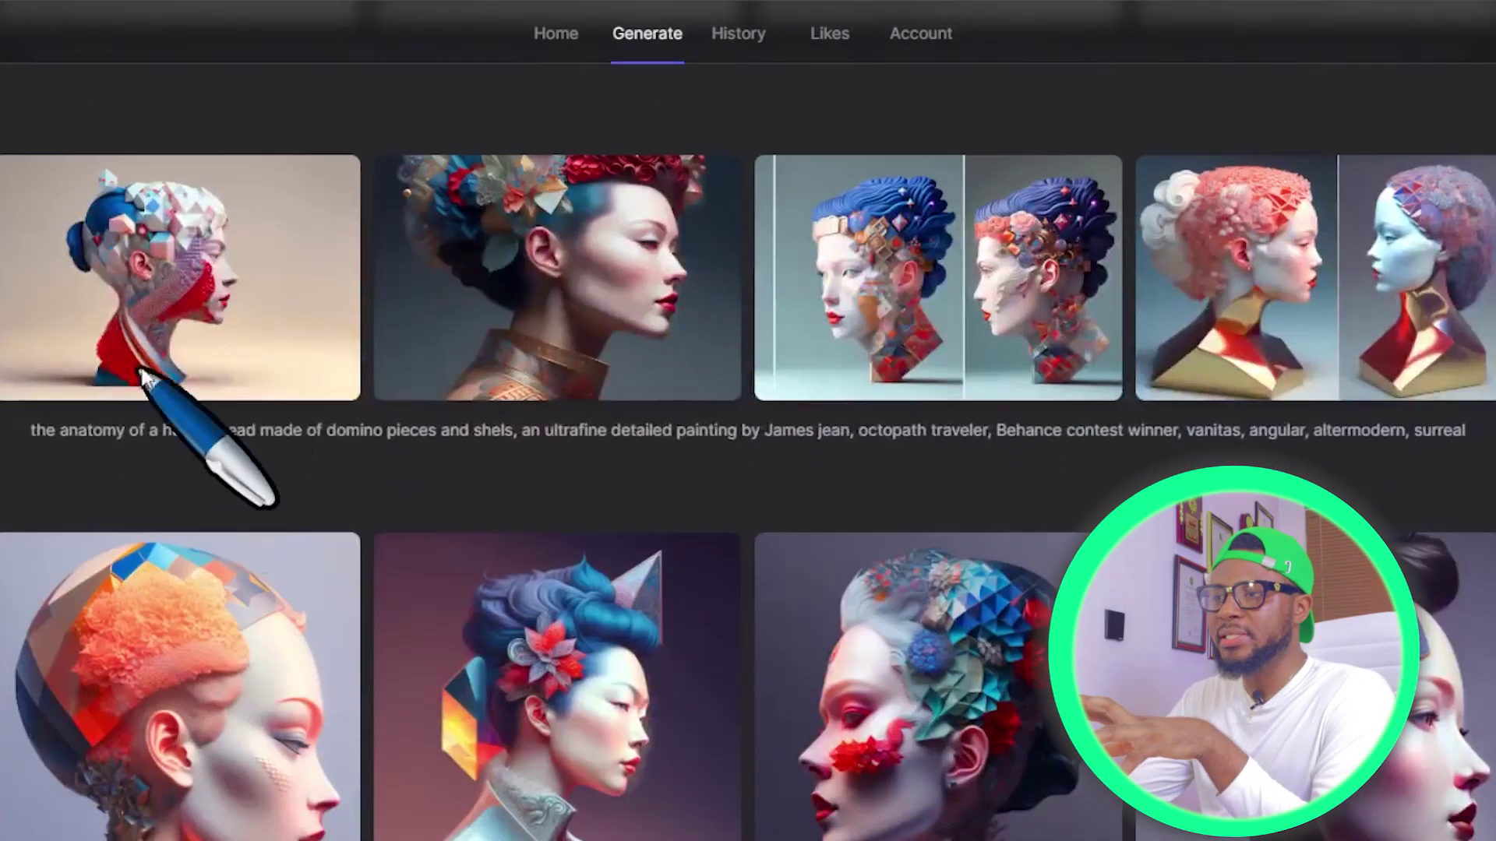
pyautogui.scroll(7, 190, 281)
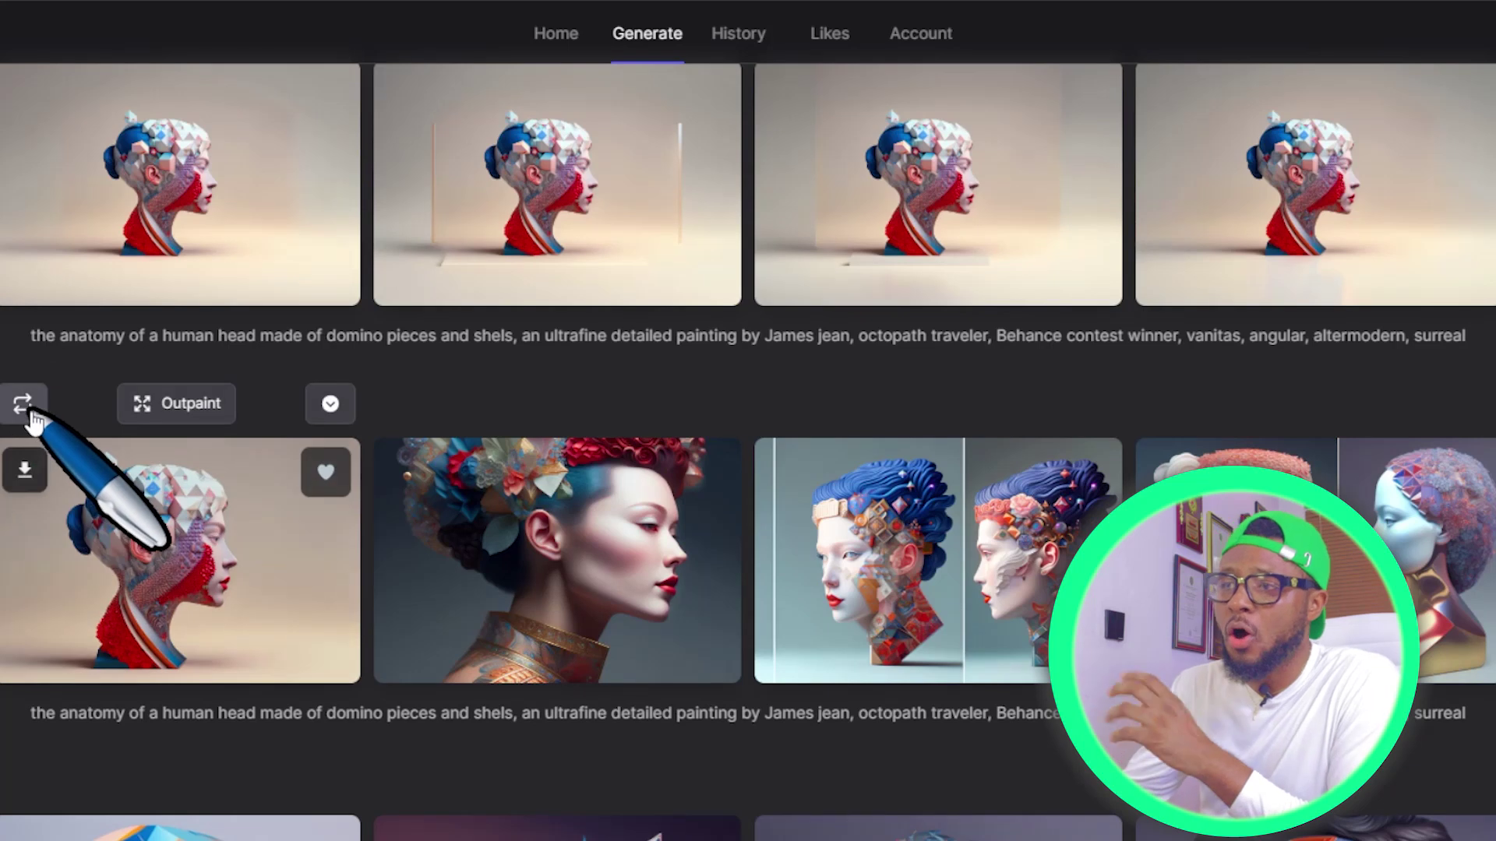
# - Generate variations of the first original landscape image and compare them with it
pyautogui.click(30, 413)
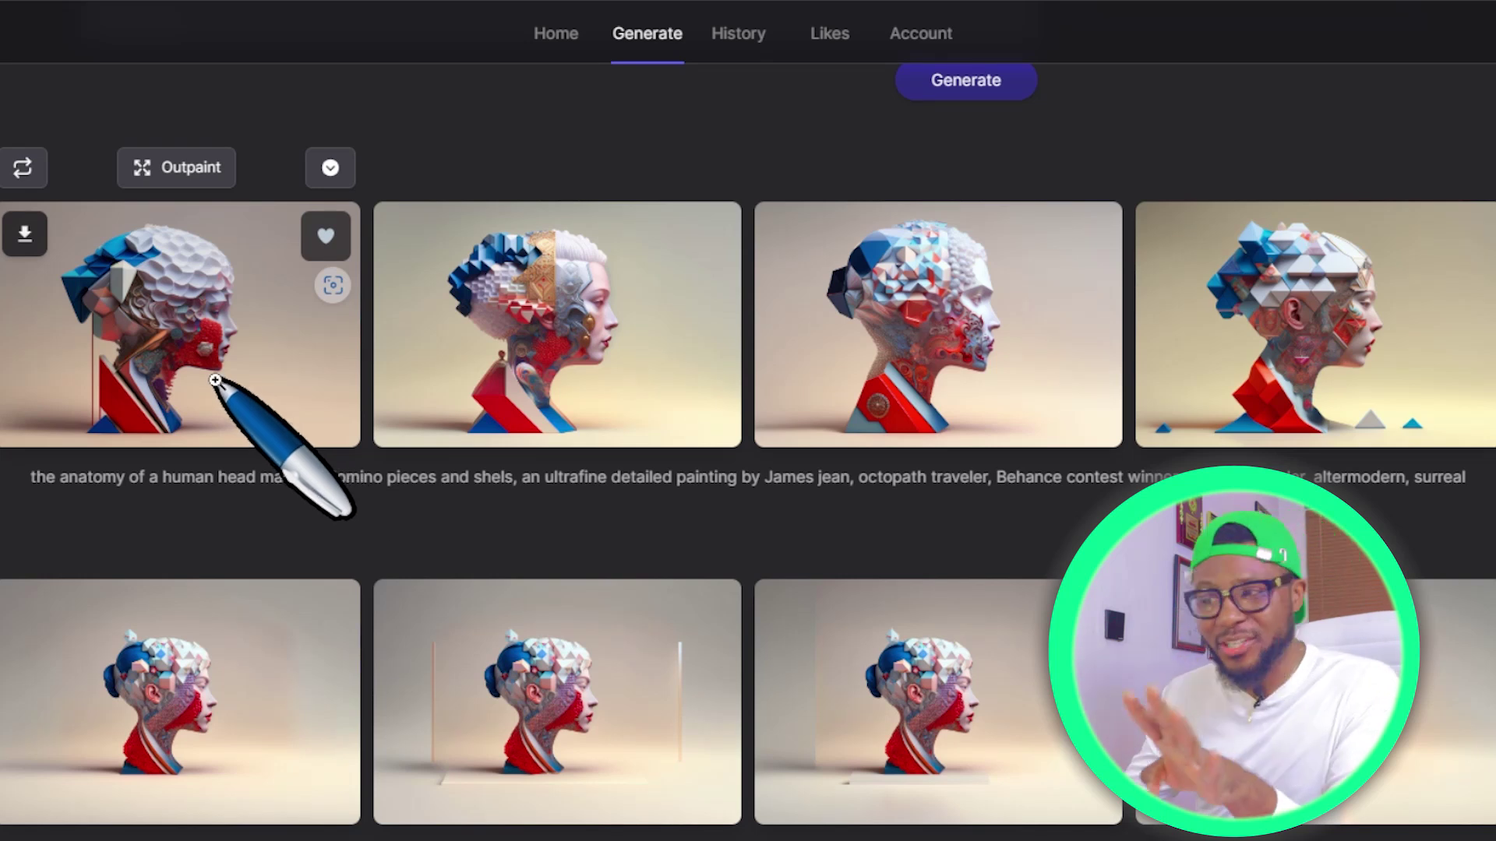
pyautogui.scroll(-4, 219, 705)
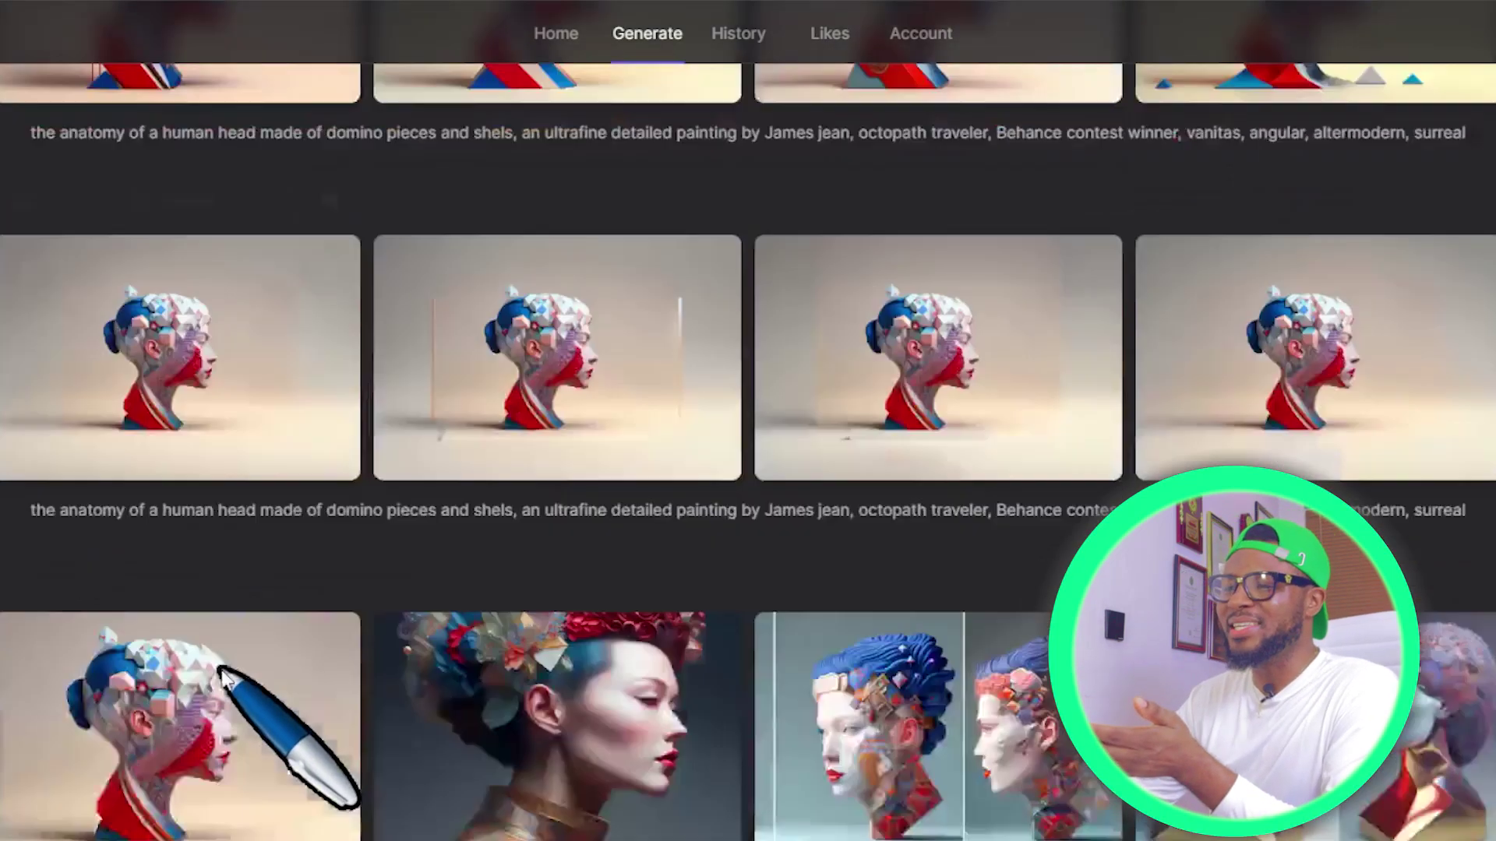
pyautogui.scroll(-1, 223, 679)
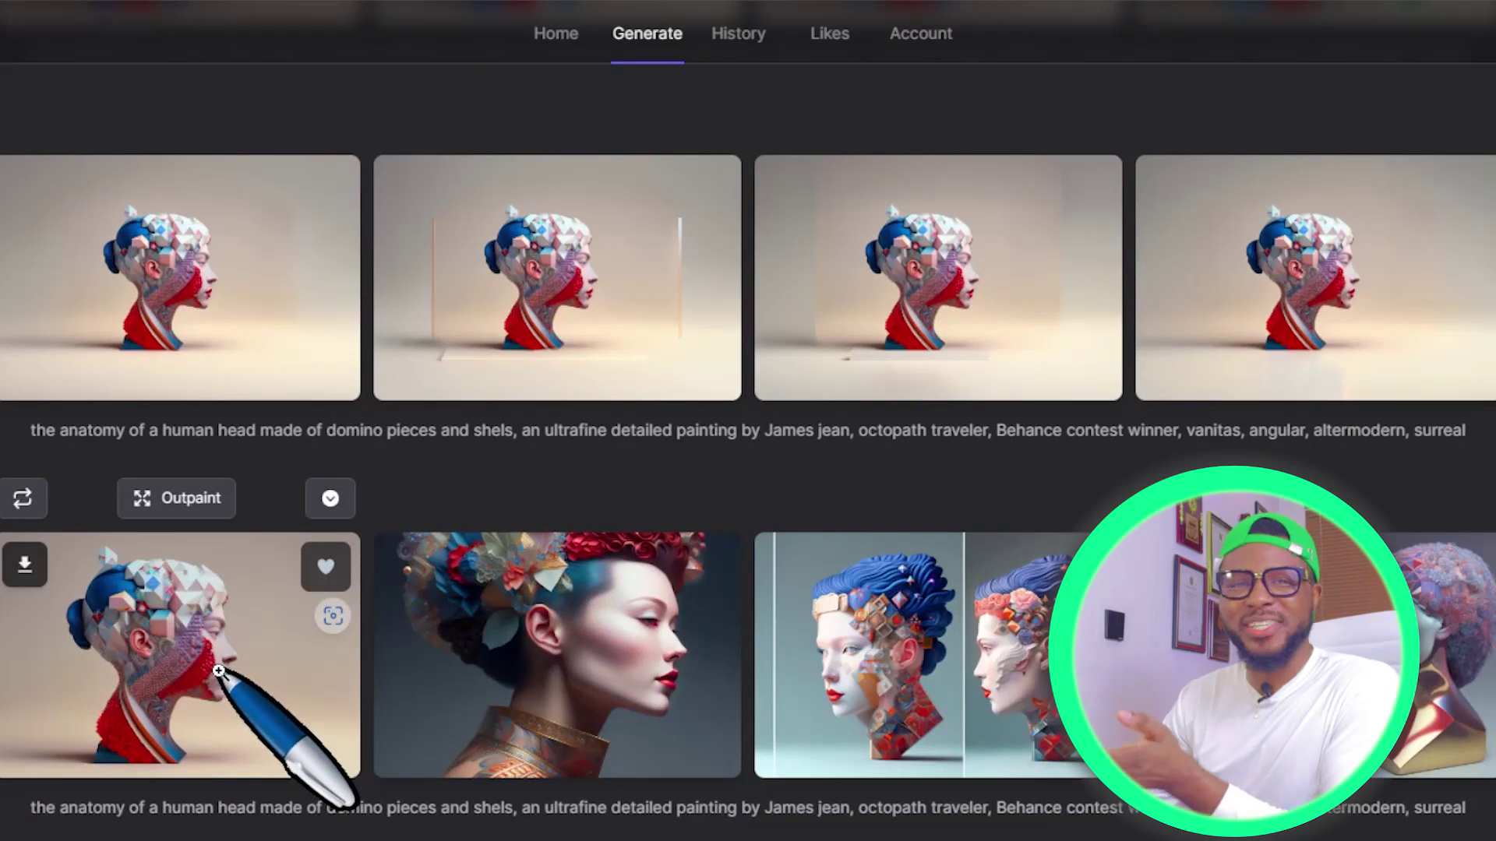
pyautogui.scroll(5, 218, 623)
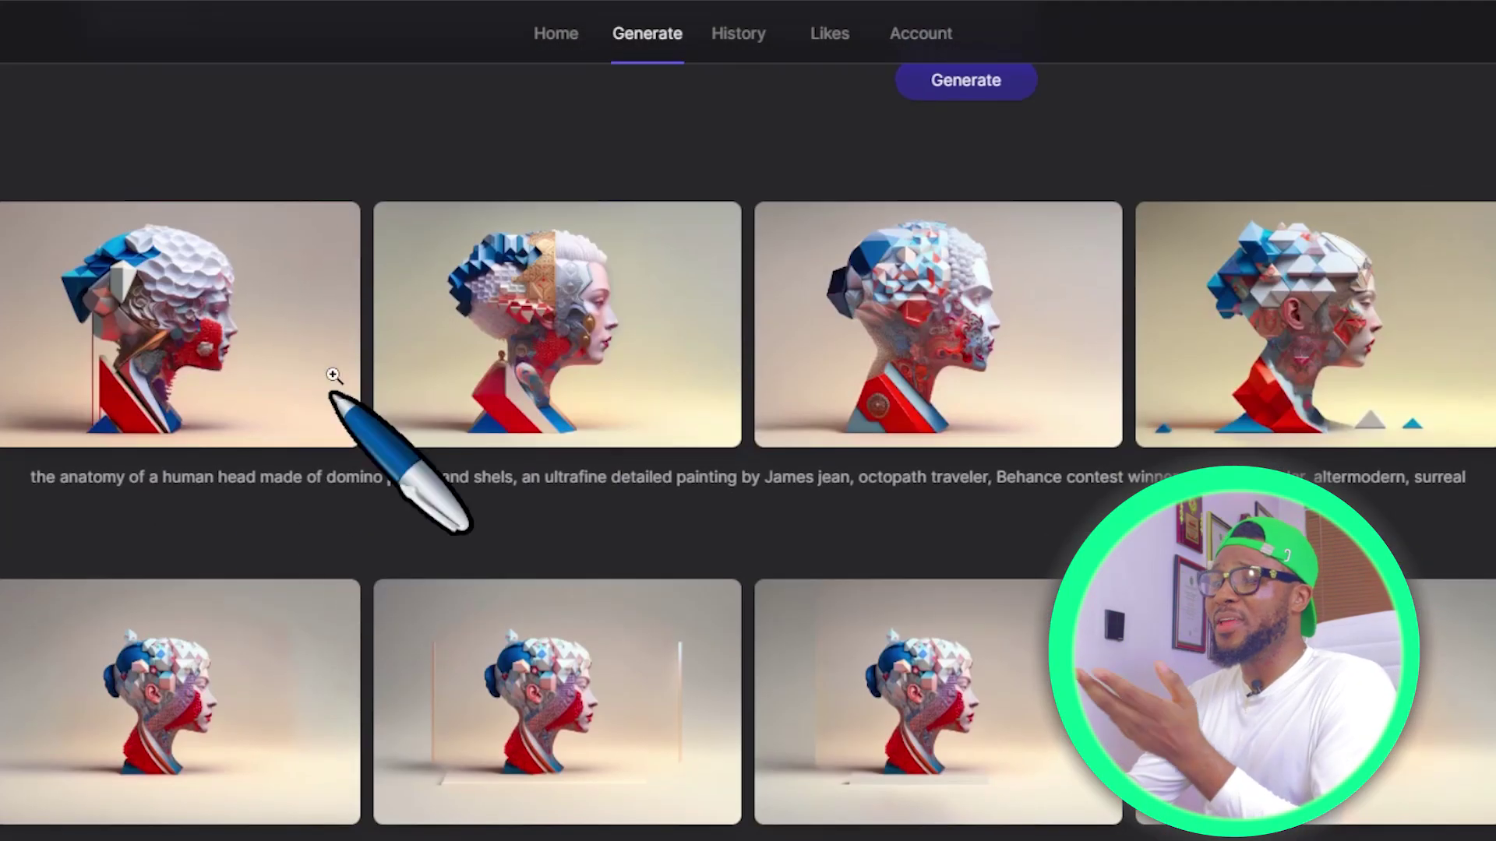
# - Download the second, first and third images of the new variations
pyautogui.moveTo(505, 311)
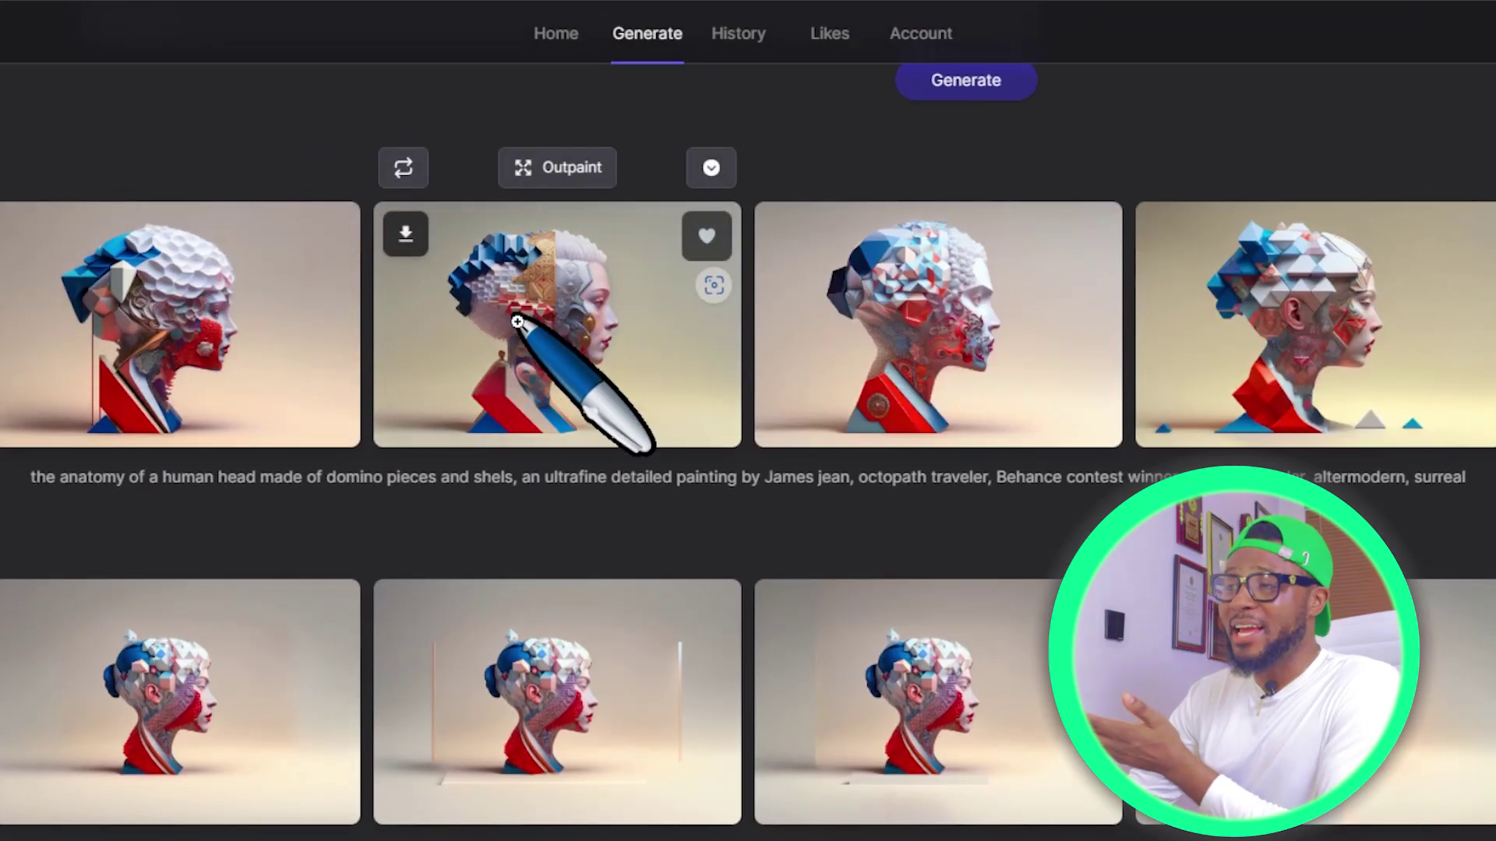
pyautogui.click(404, 236)
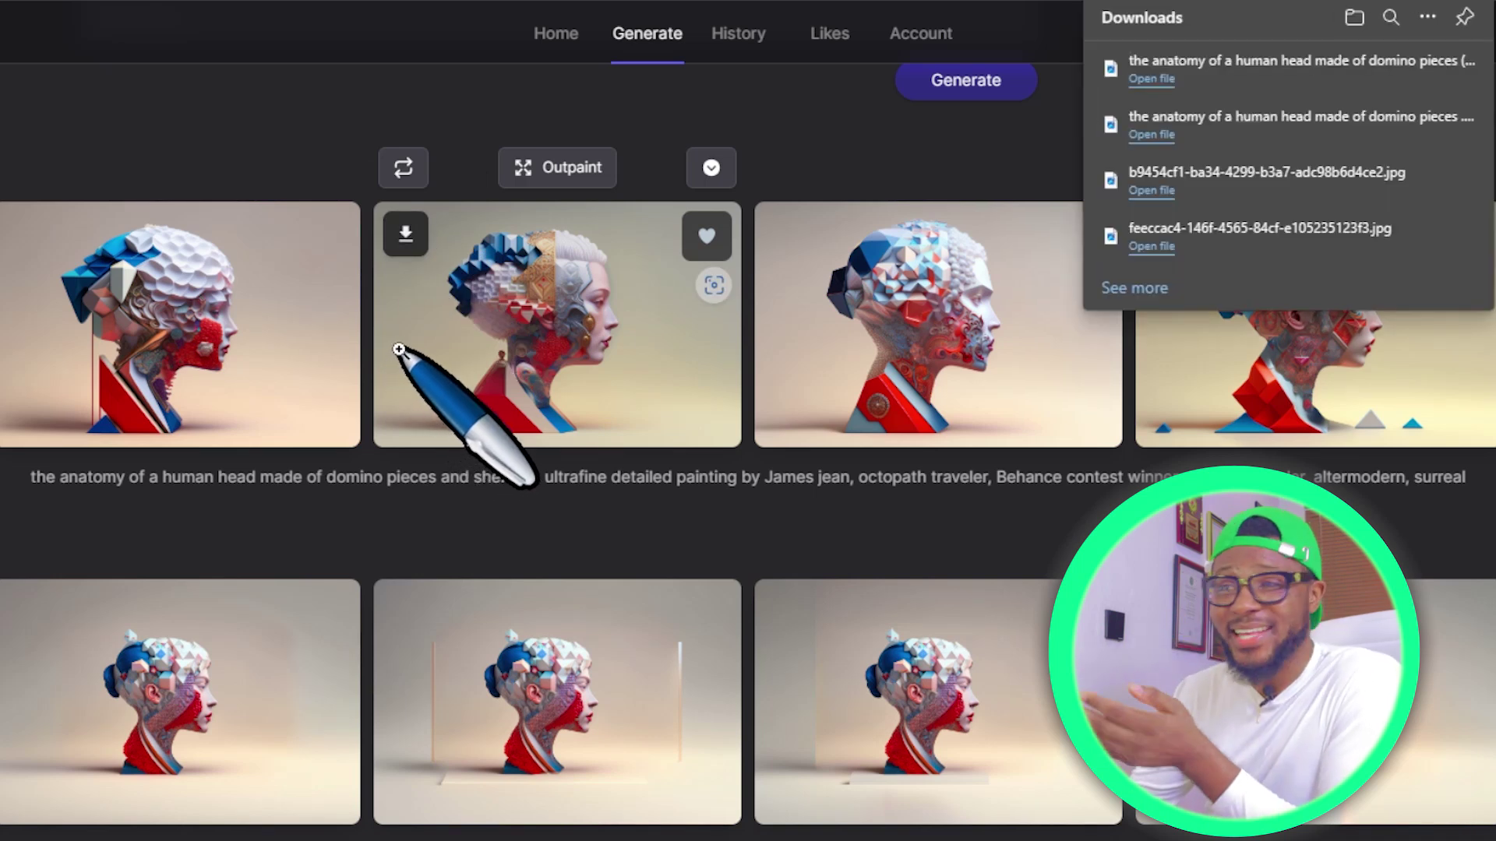
pyautogui.click(20, 229)
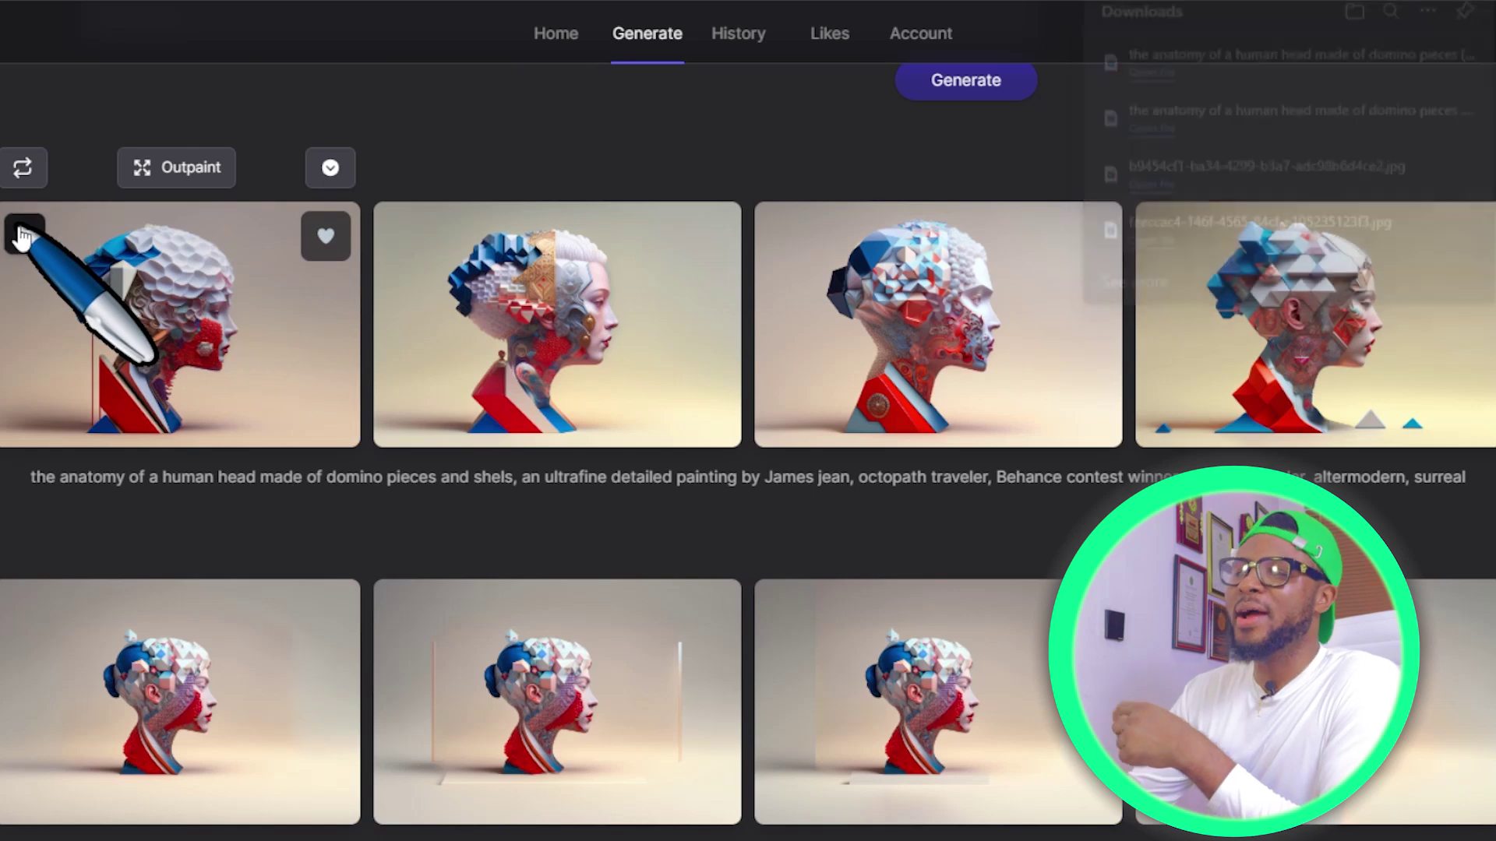
pyautogui.click(787, 234)
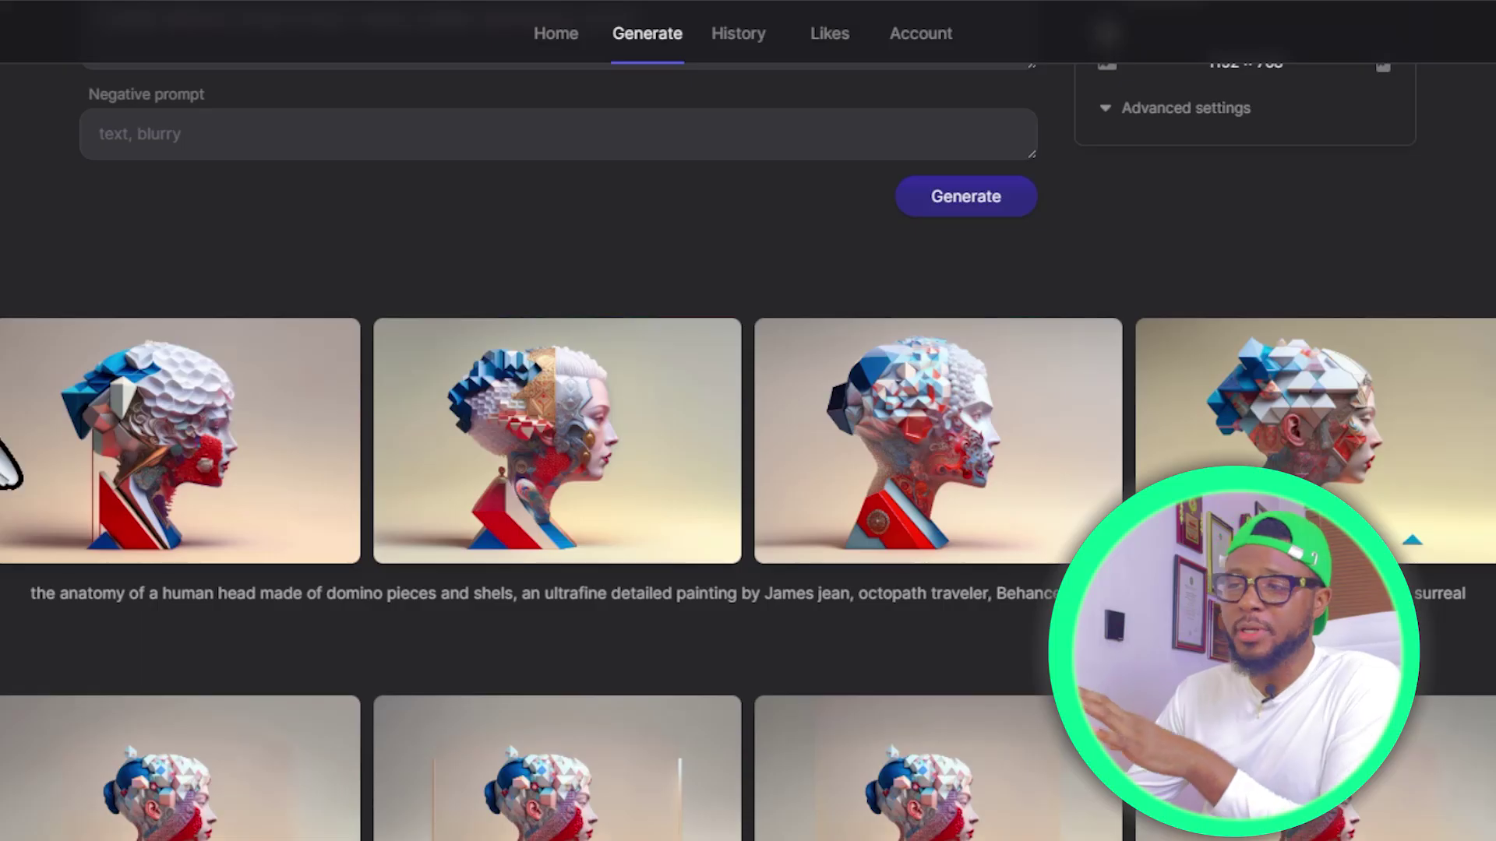
pyautogui.click(200, 429)
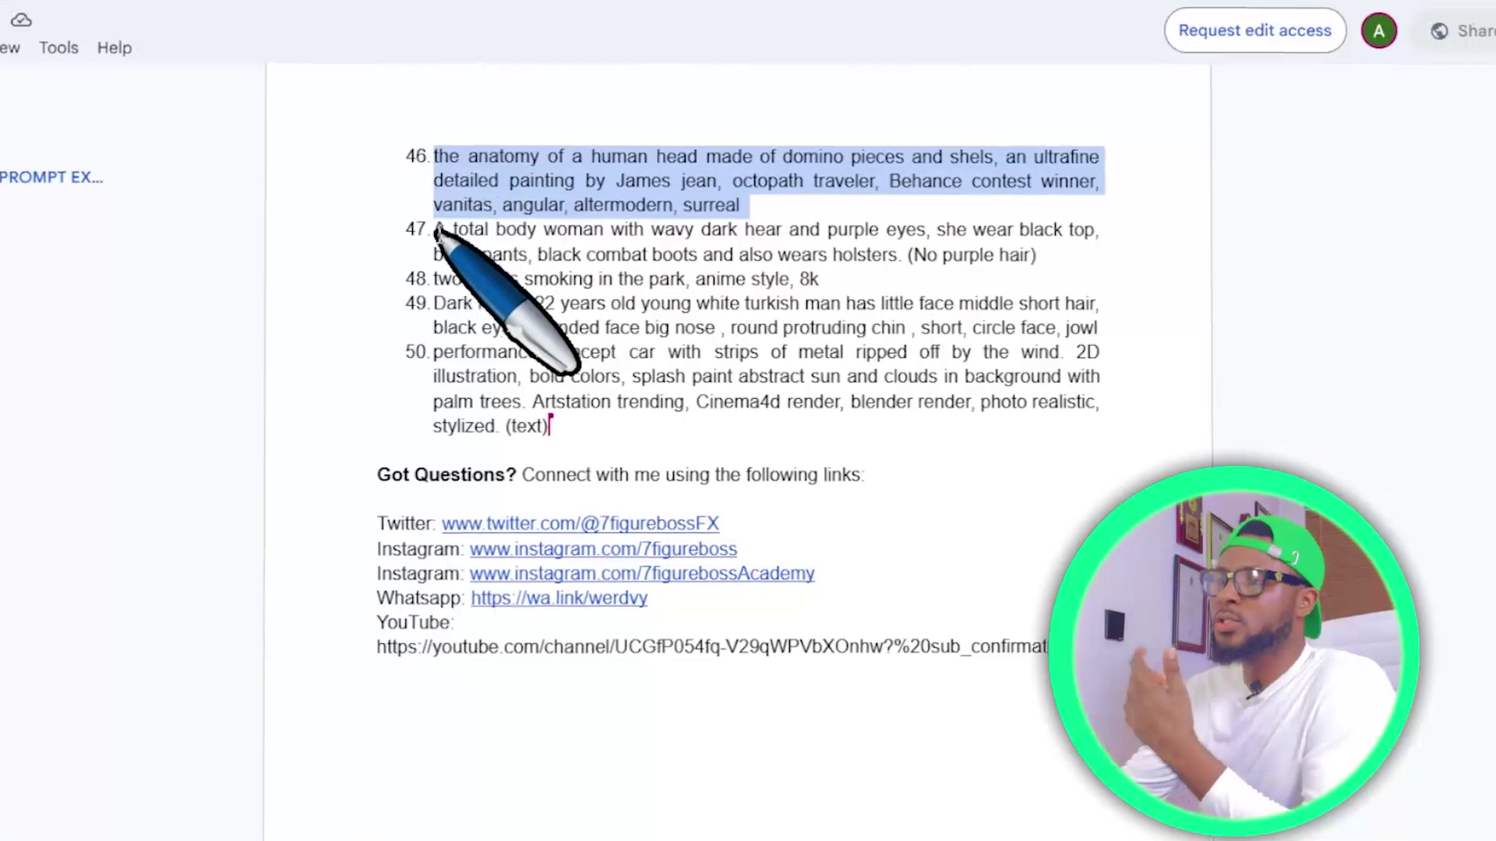
# - Copy prompt 47 from the prompt document into the image description in Lexica, with "No purple hair" as the negative prompt
pyautogui.click(424, 234)
pyautogui.scroll(5, 526, 238)
pyautogui.scroll(10, 503, 244)
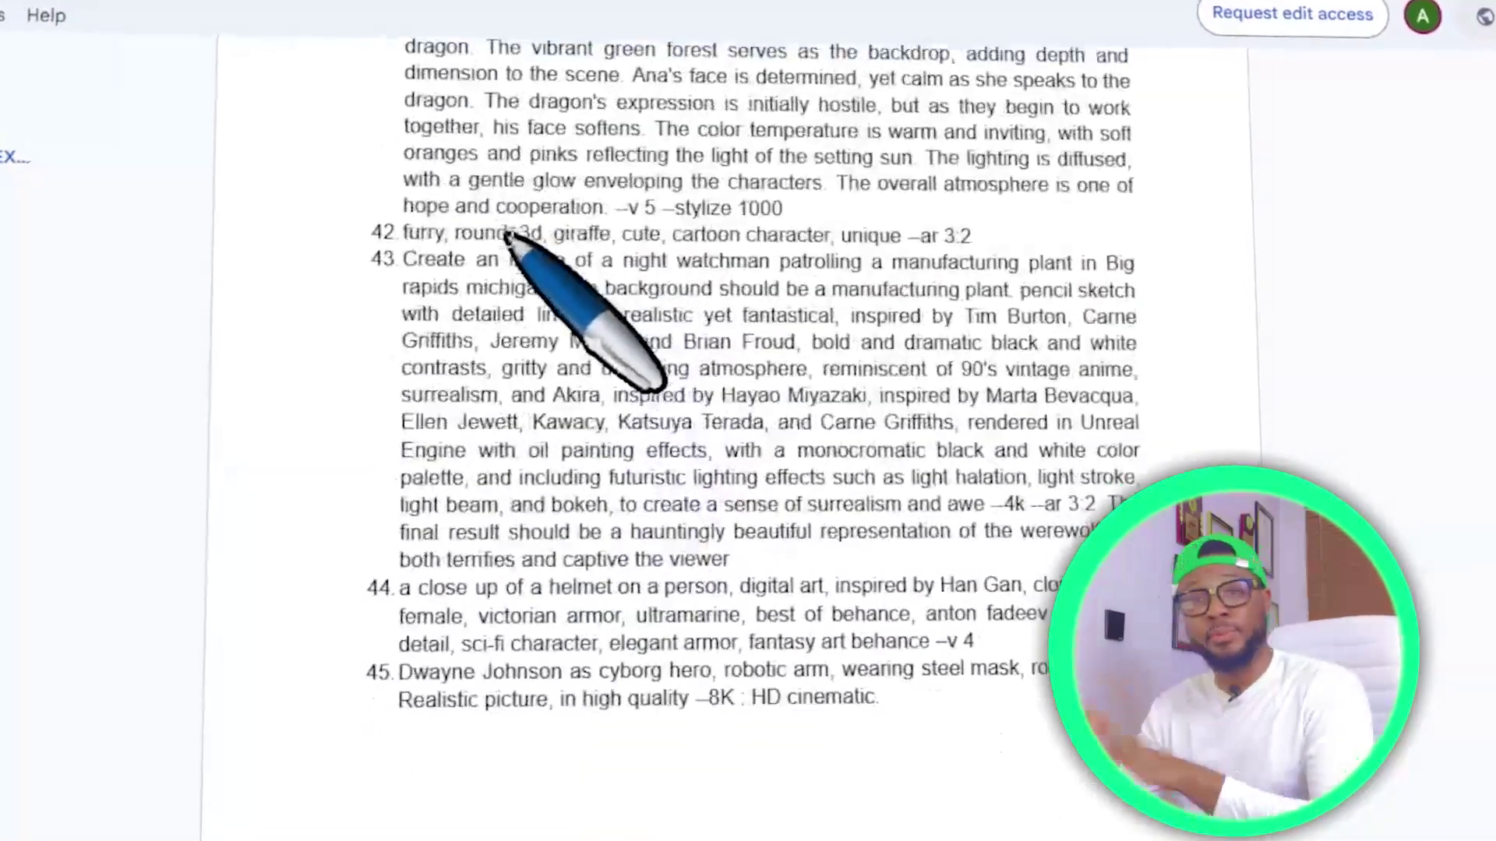
pyautogui.scroll(-15, 515, 312)
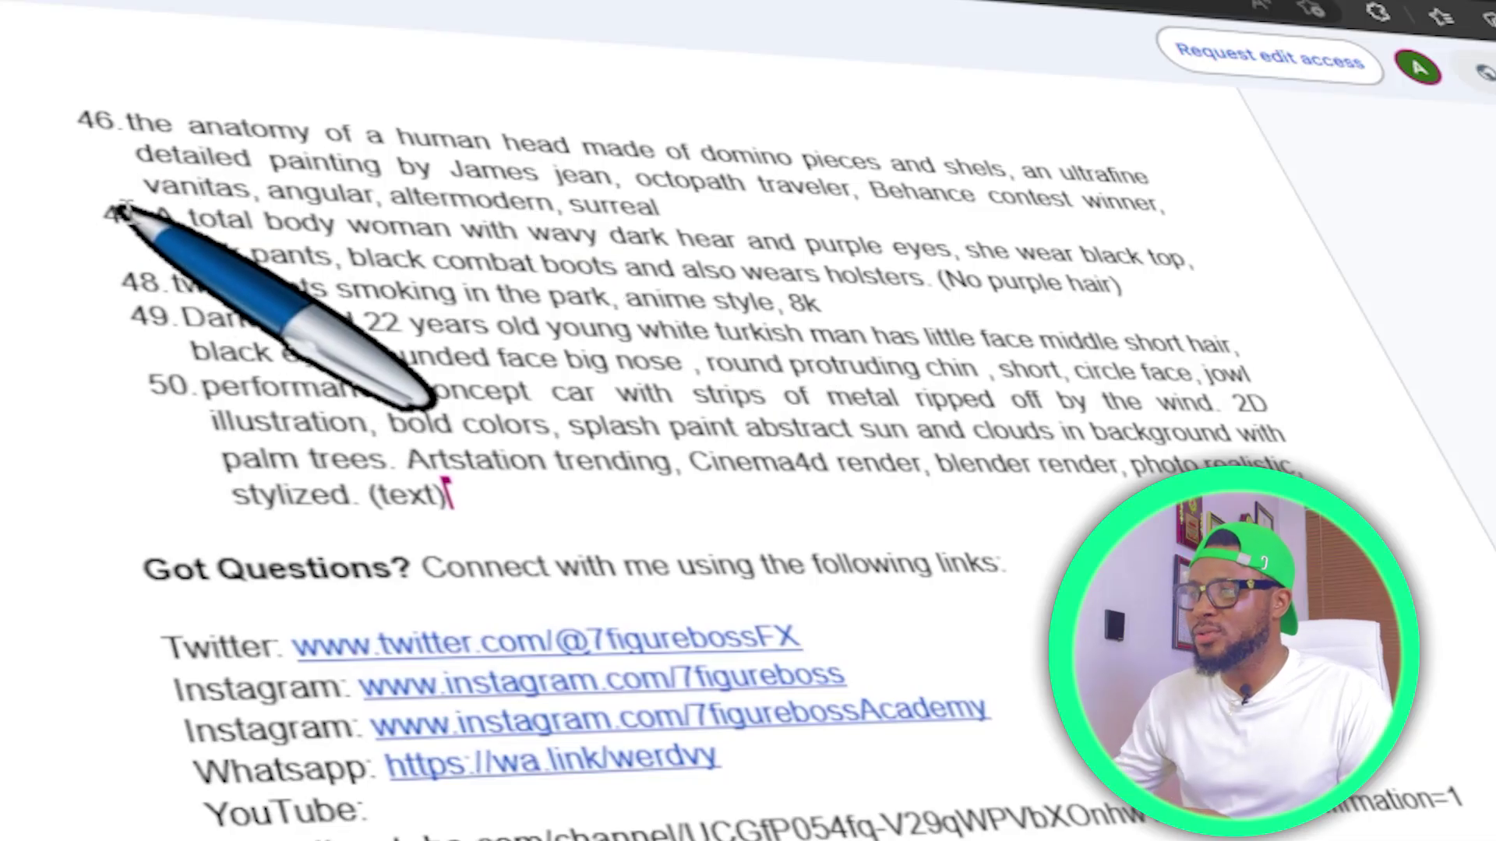
pyautogui.moveTo(148, 218); pyautogui.dragTo(922, 282)
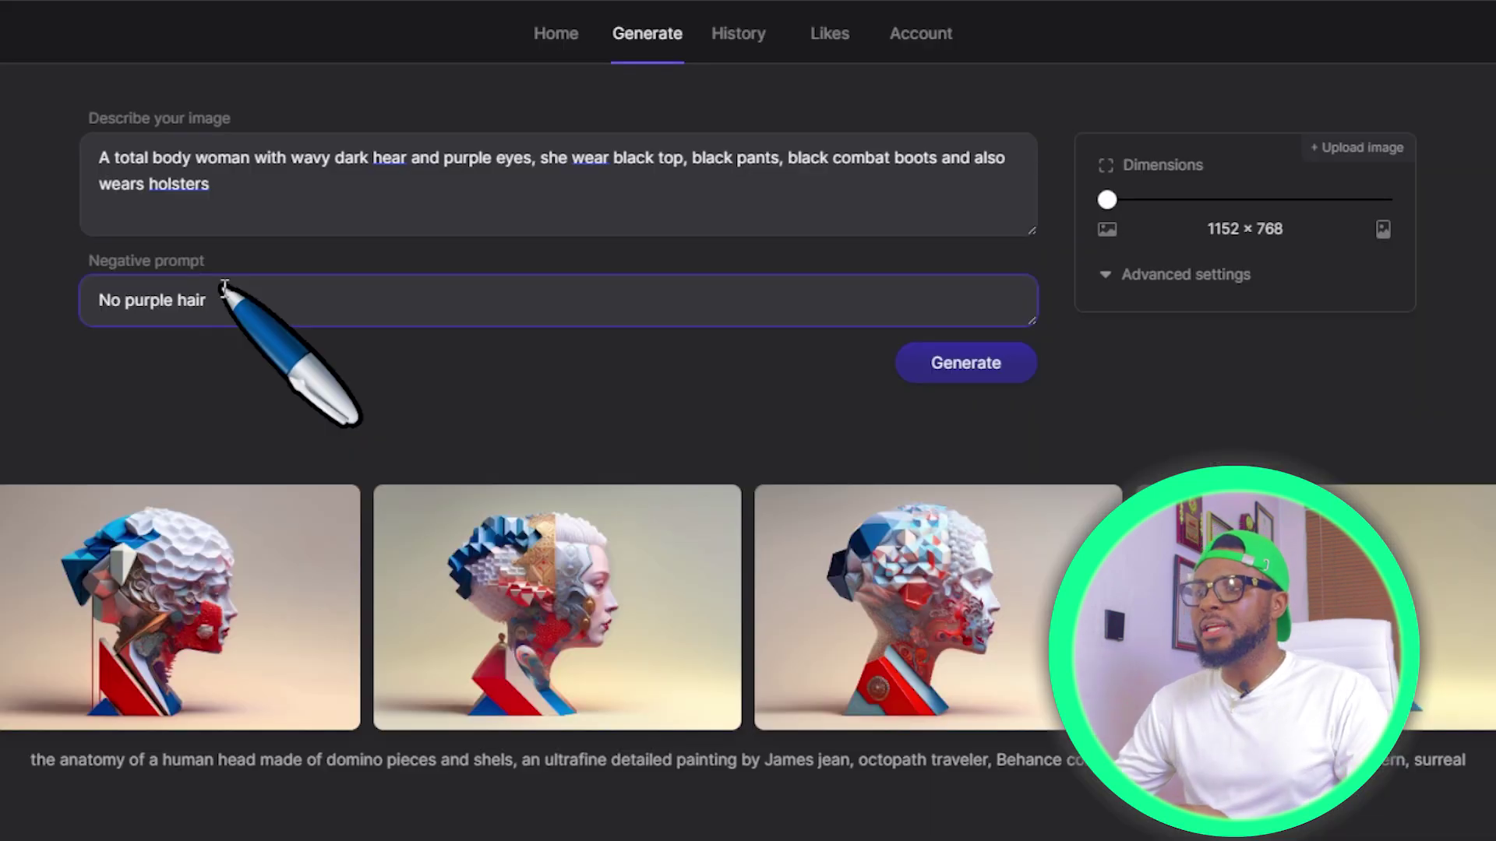
# - Set the negative prompt to "No purple hair, blur" and generate the images at 1088 × 896
pyautogui.hotkey('ctrl', 'a')
pyautogui.press('BackSpace')
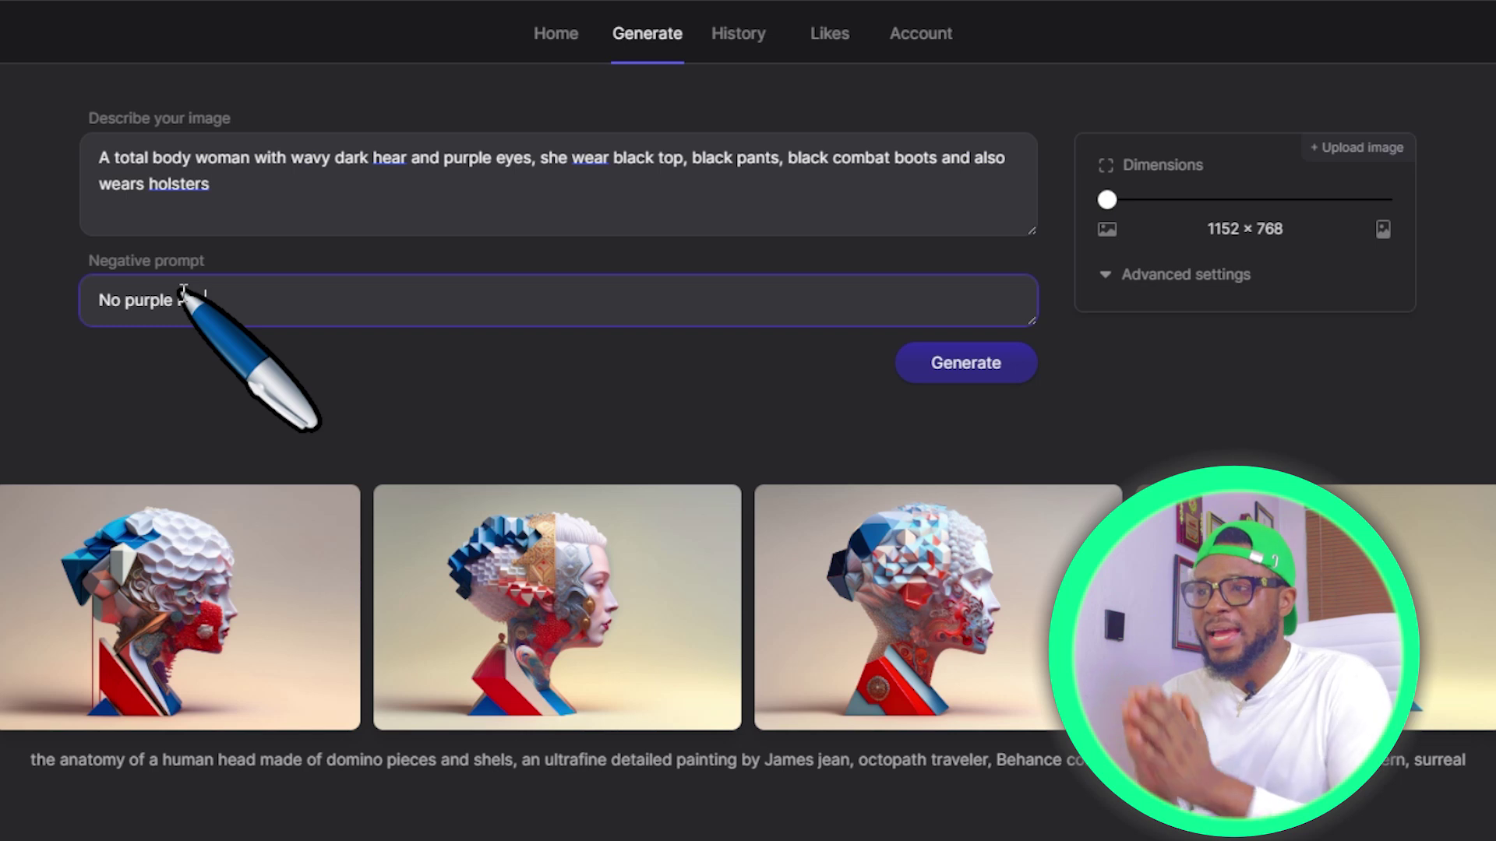
pyautogui.write('hair, blur')
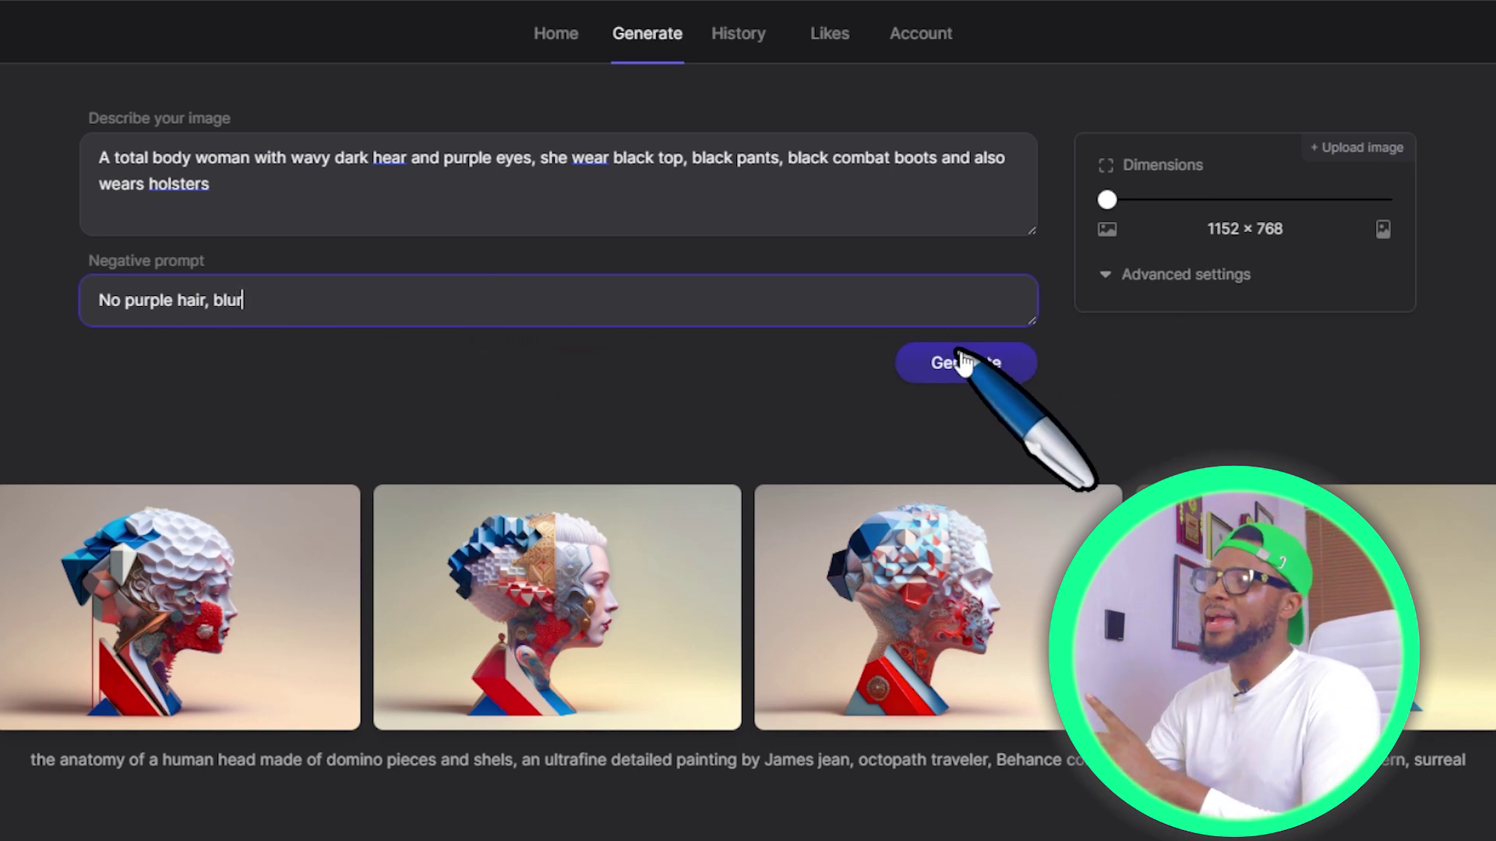
pyautogui.moveTo(1108, 203); pyautogui.dragTo(1192, 226)
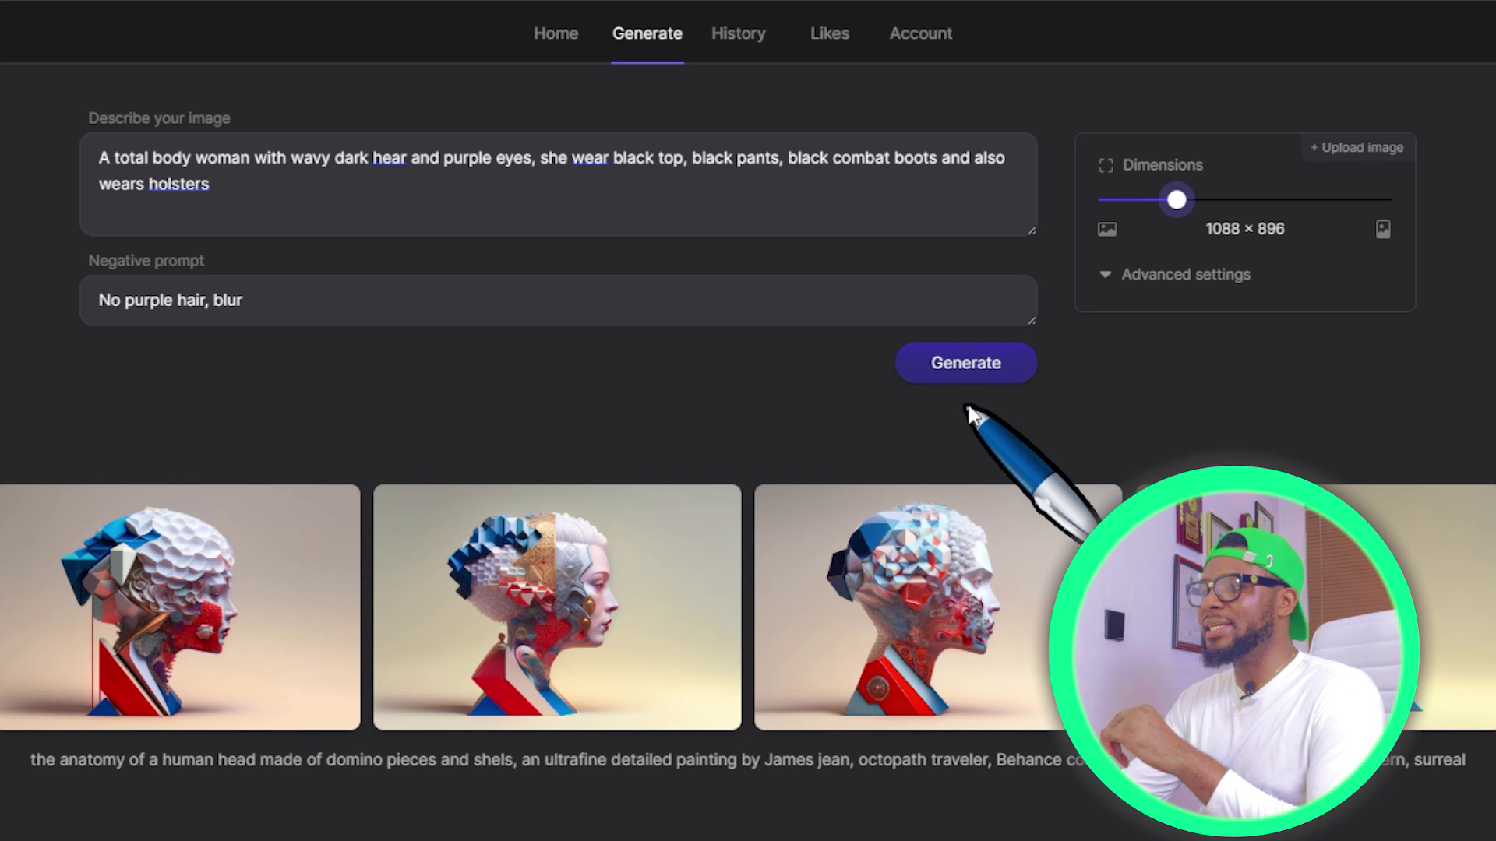
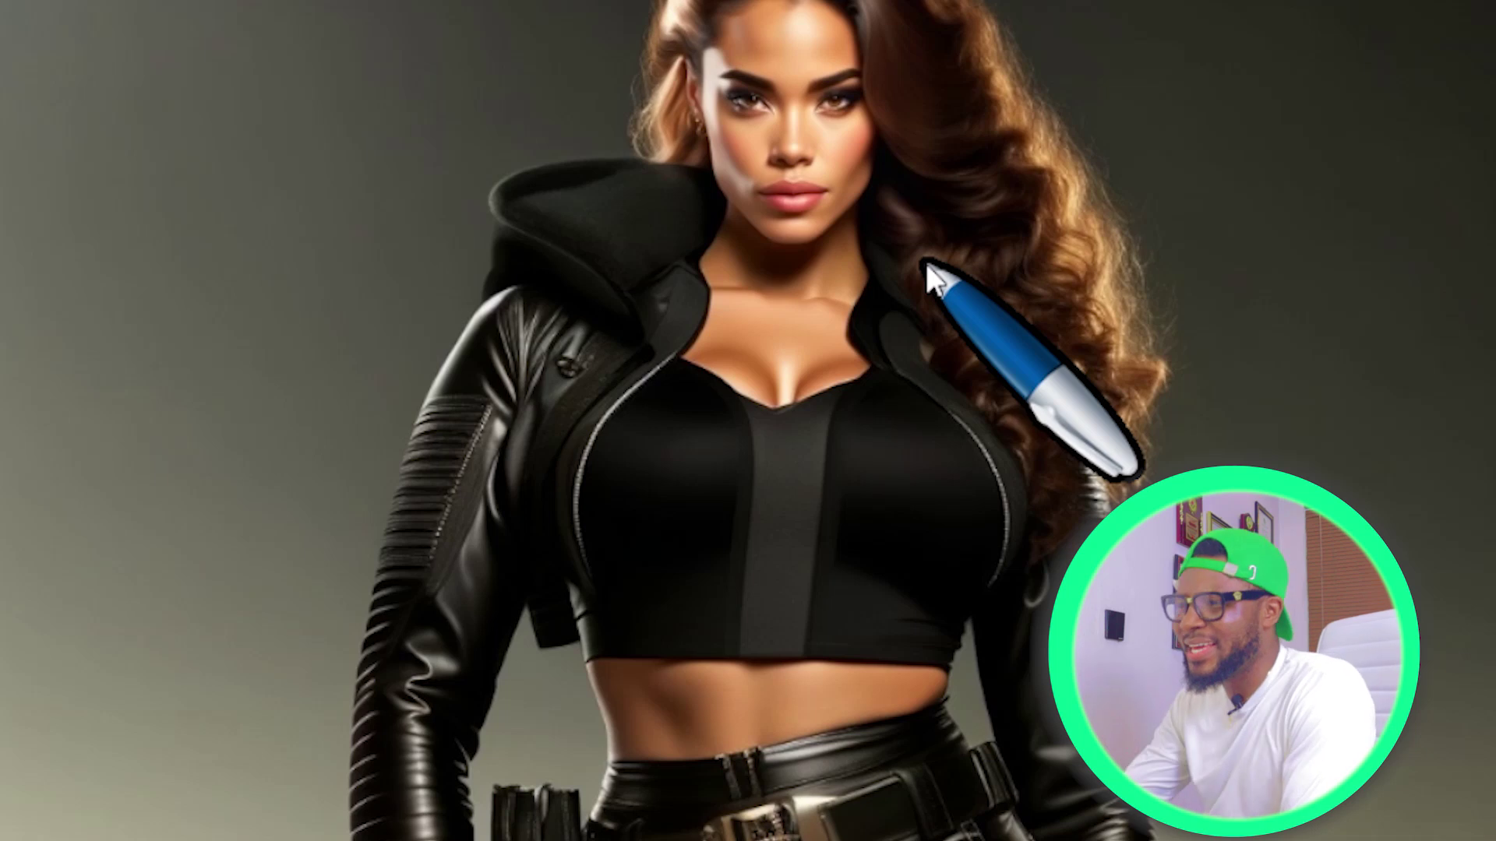
# - Save the enlarged first image of the woman in black leather to the Downloads folder as a JPEG
pyautogui.rightClick(301, 123)
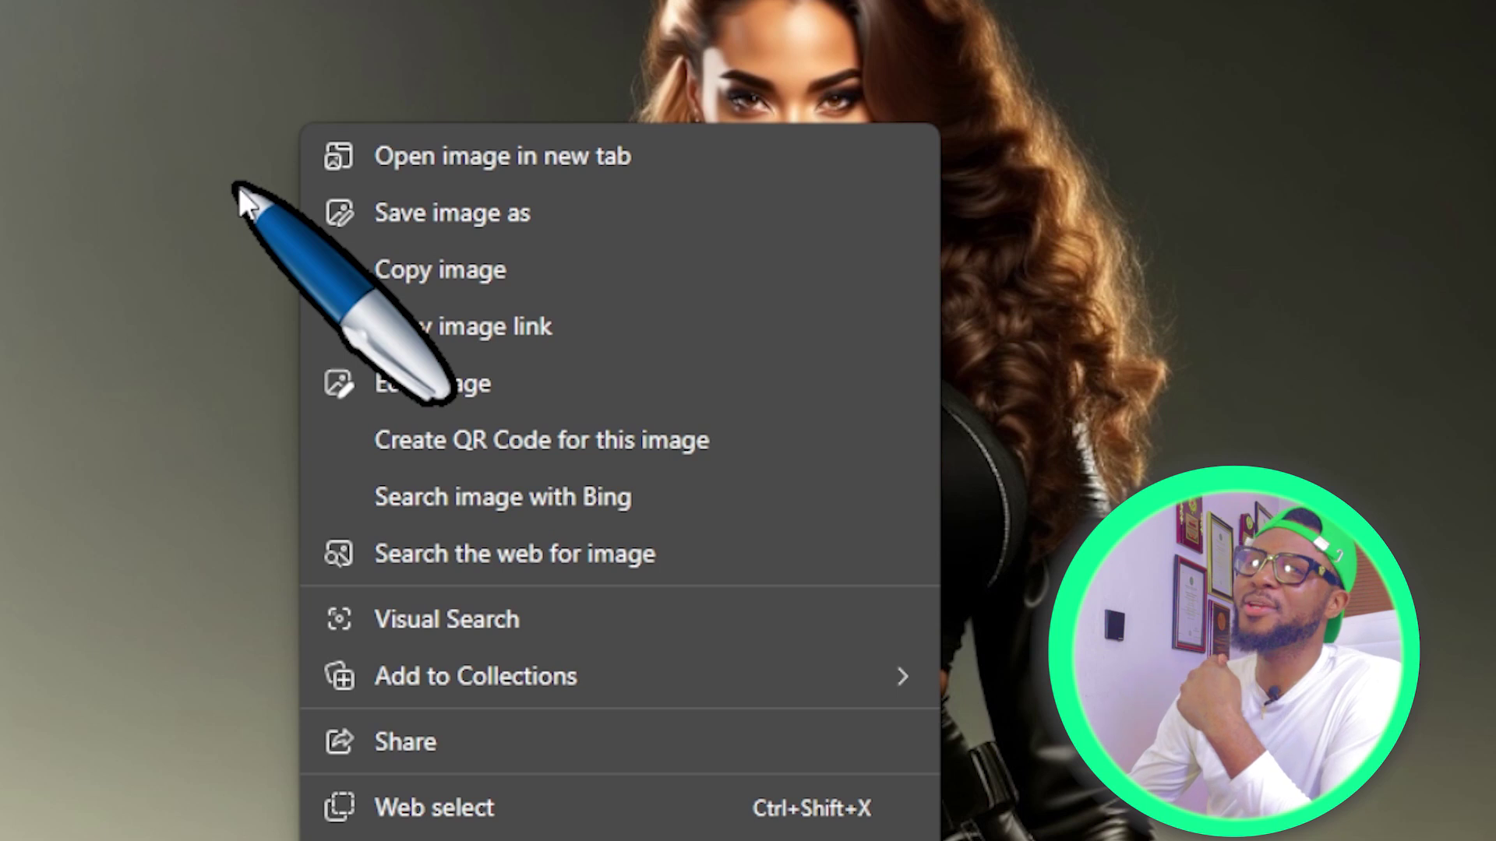
pyautogui.click(444, 215)
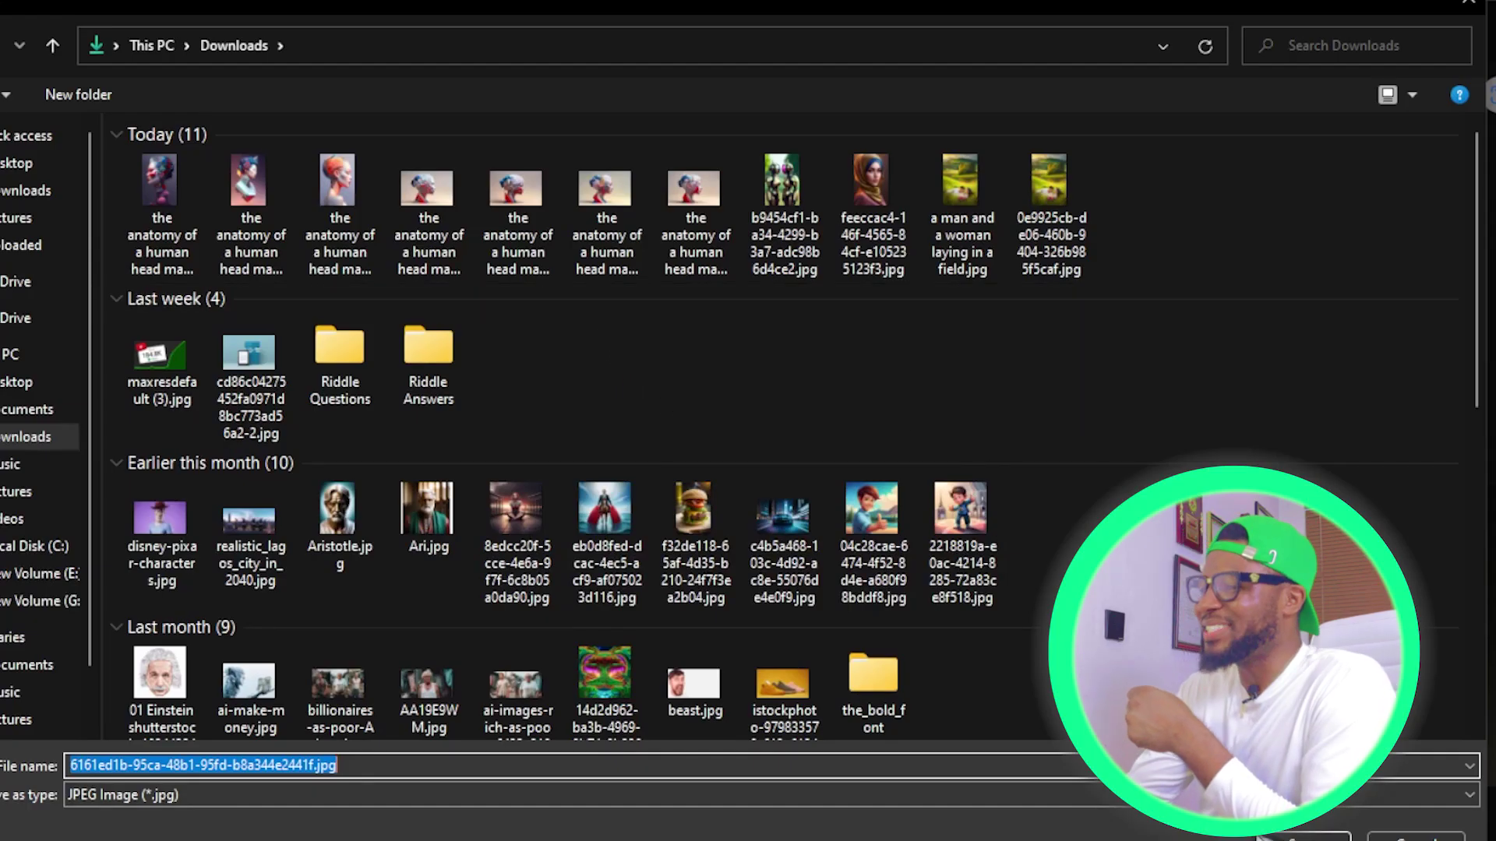
pyautogui.click(1285, 836)
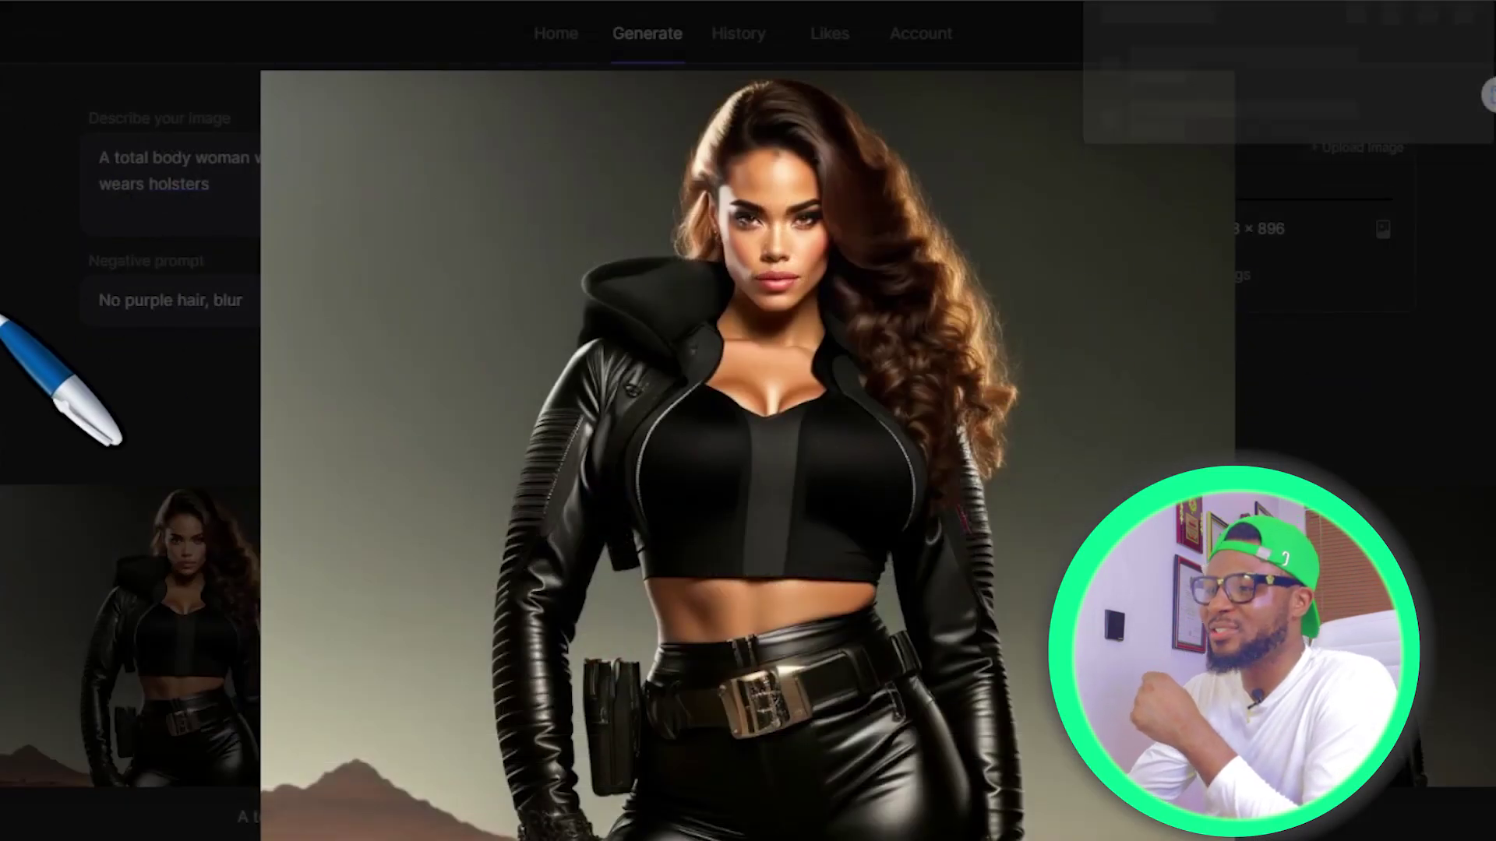
# - View the second generated image of the woman enlarged and return to the results
pyautogui.click(3, 321)
pyautogui.click(613, 613)
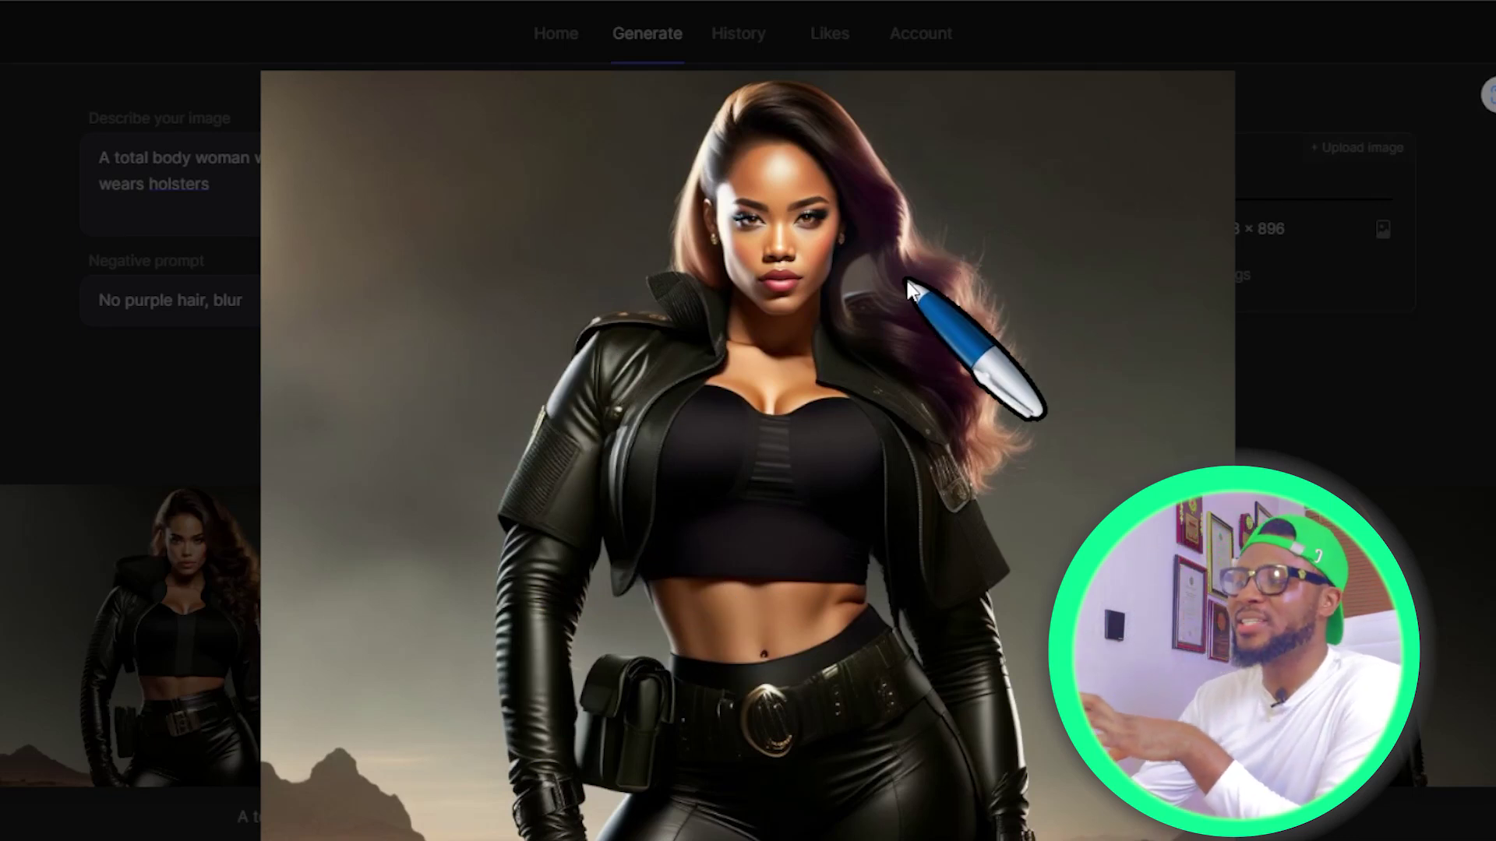
pyautogui.click(129, 374)
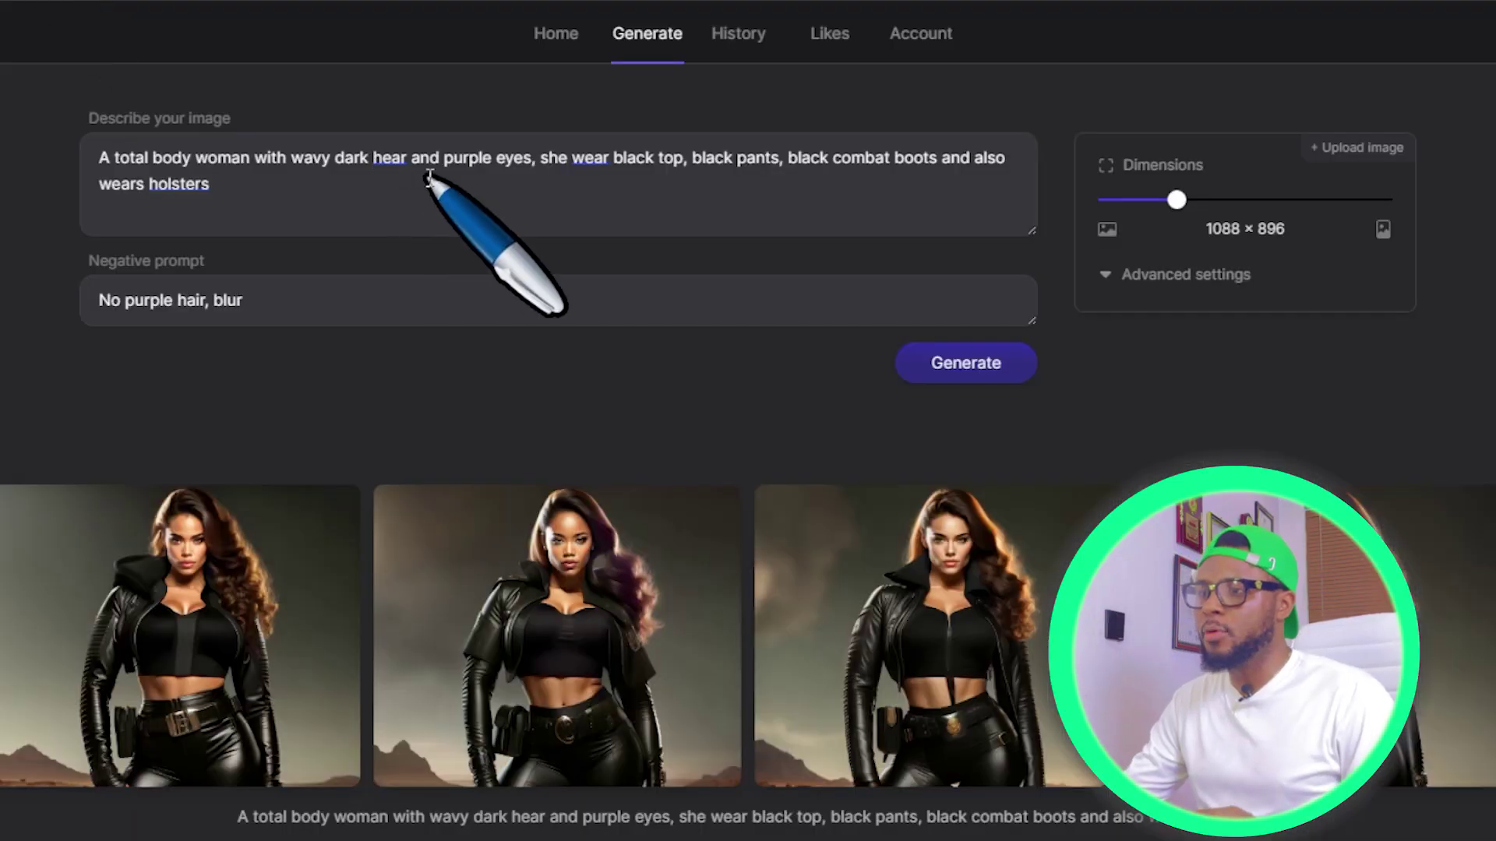
# - Replace the image description with the copied performance concept car prompt and set the negative prompt to "Text"
pyautogui.click(310, 206)
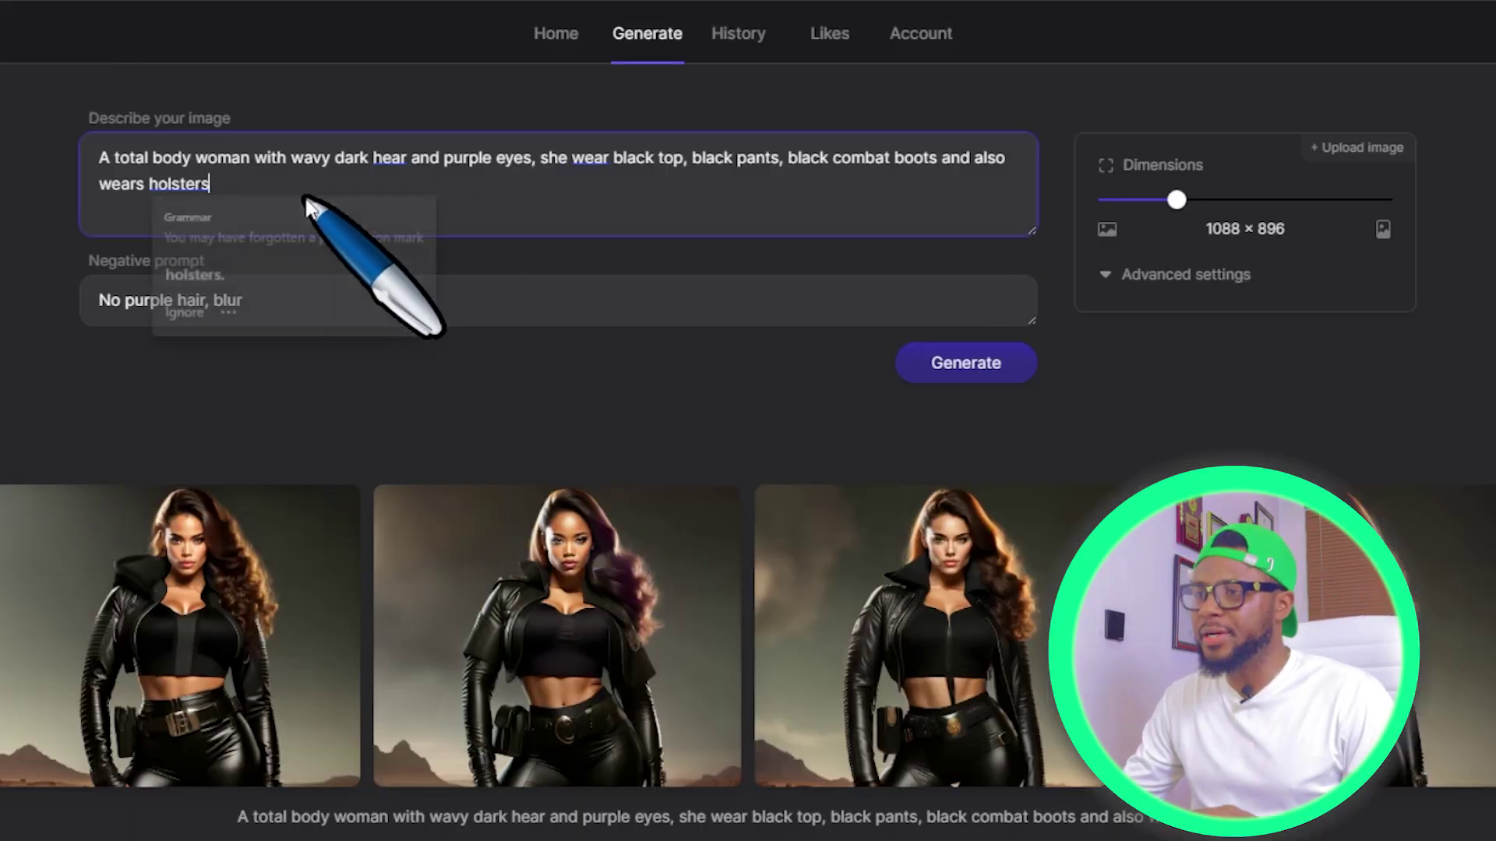
pyautogui.hotkey('ctrl', 'a')
pyautogui.hotkey('ctrl', 'v')
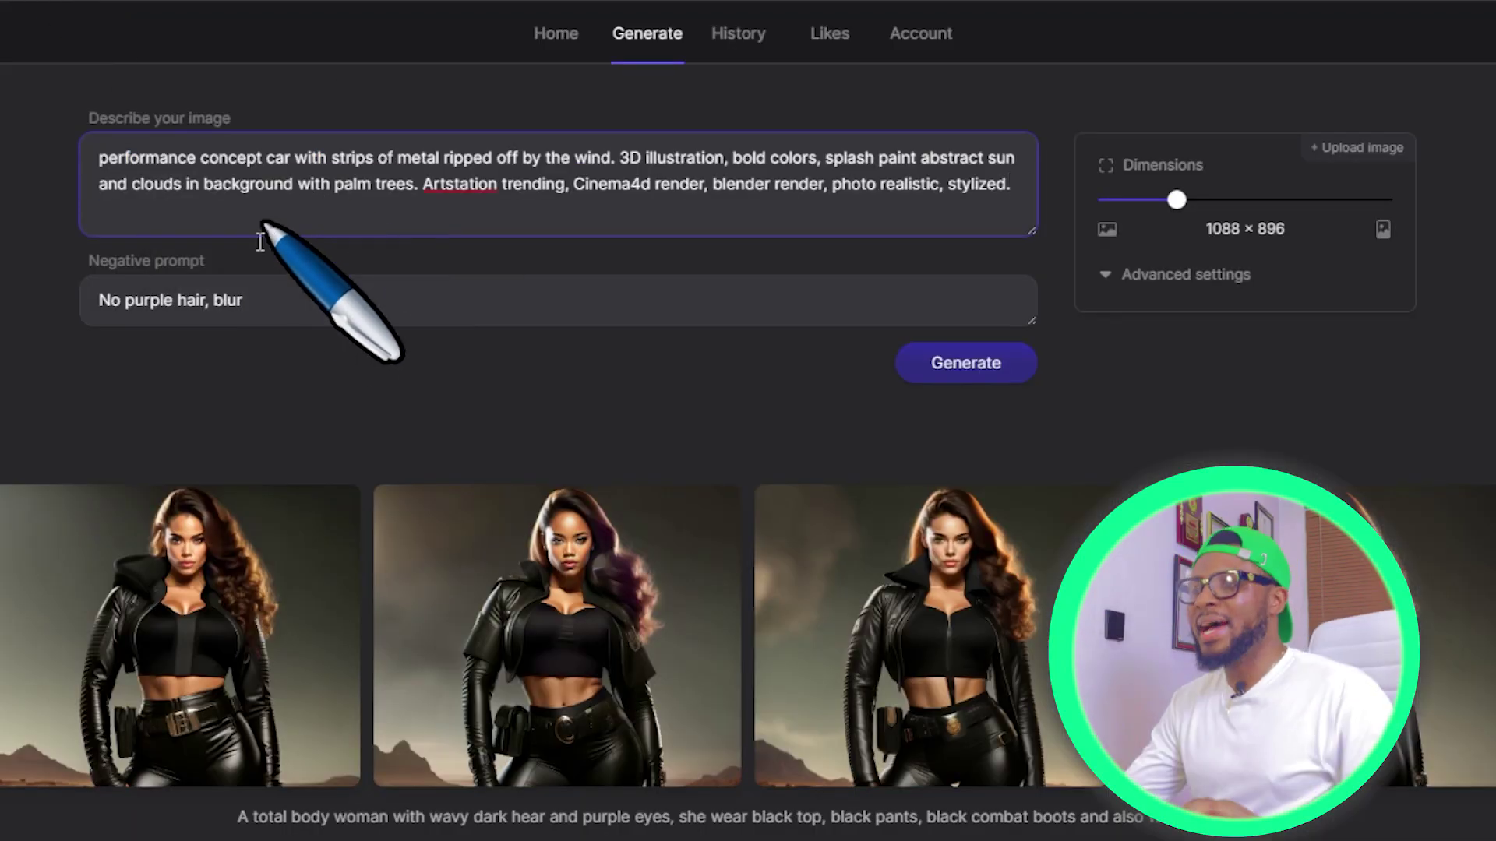
pyautogui.moveTo(258, 299); pyautogui.dragTo(26, 300)
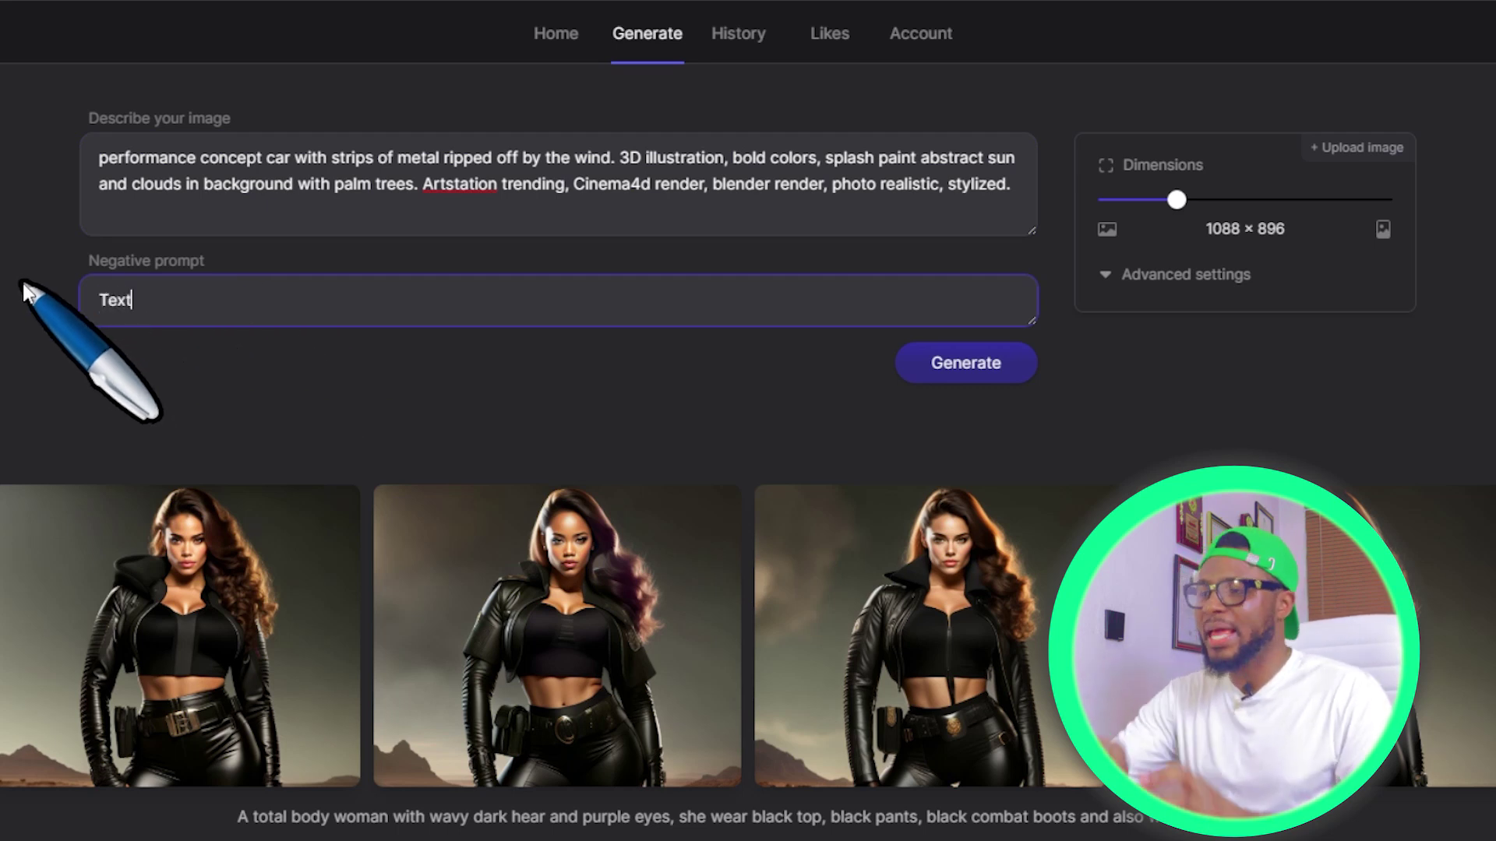
# - Set the dimensions to 1152 × 768 and generate the concept car images
pyautogui.moveTo(1159, 201)
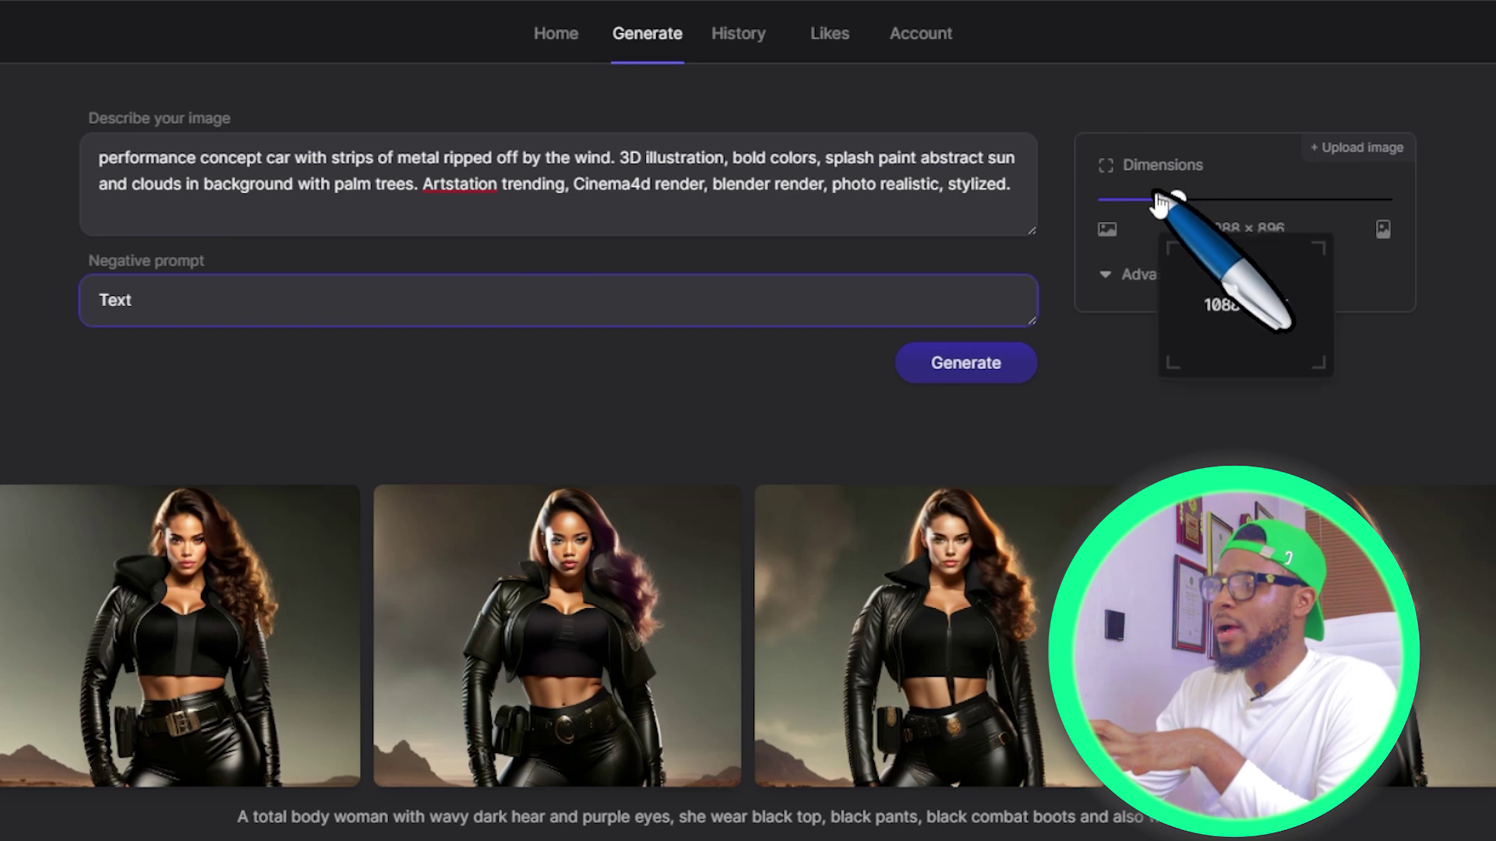
pyautogui.moveTo(1177, 204); pyautogui.dragTo(1060, 312)
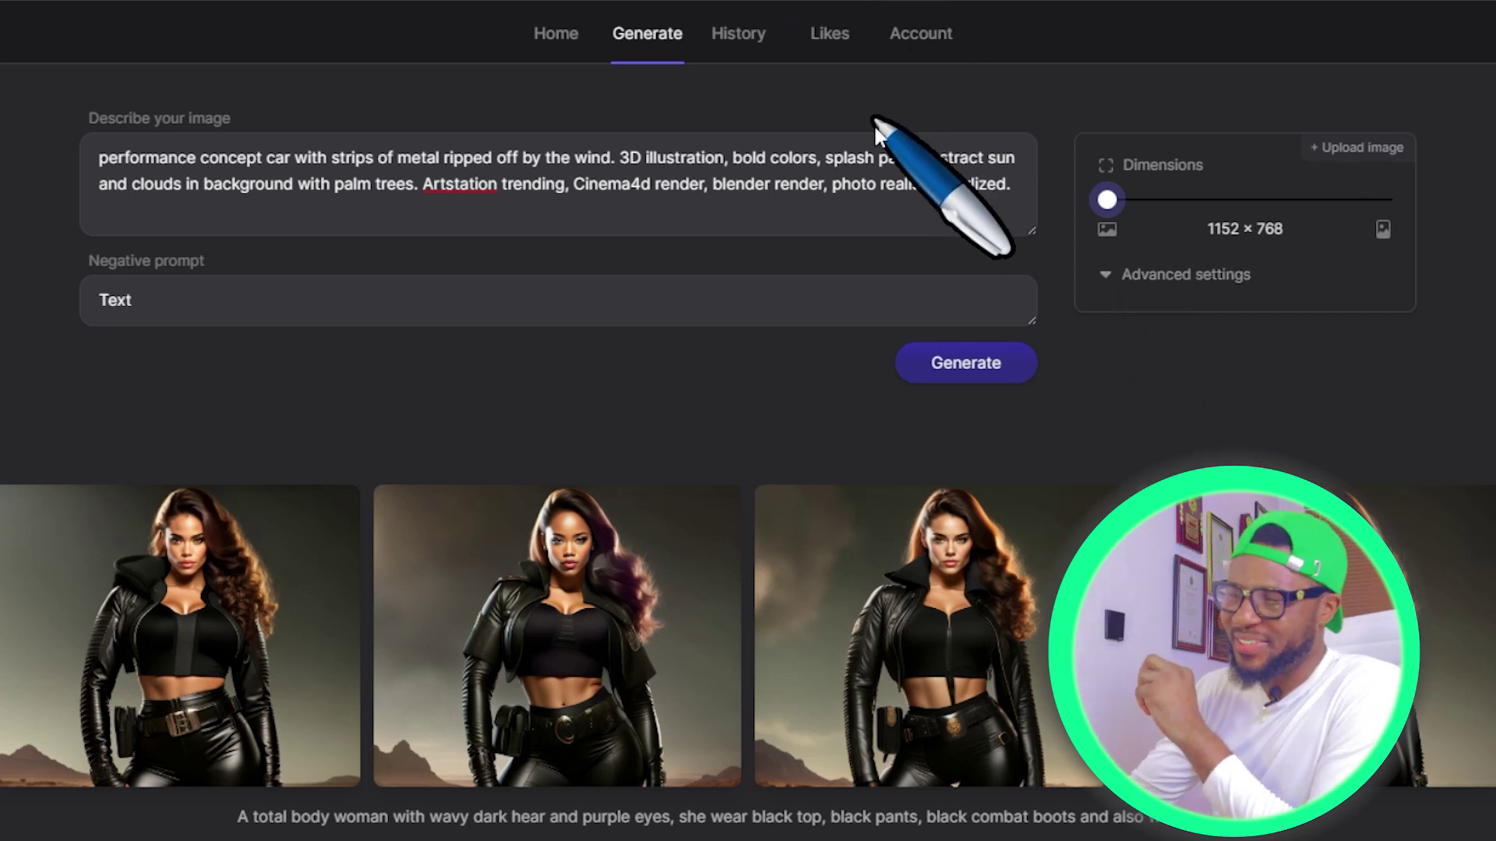
pyautogui.click(970, 372)
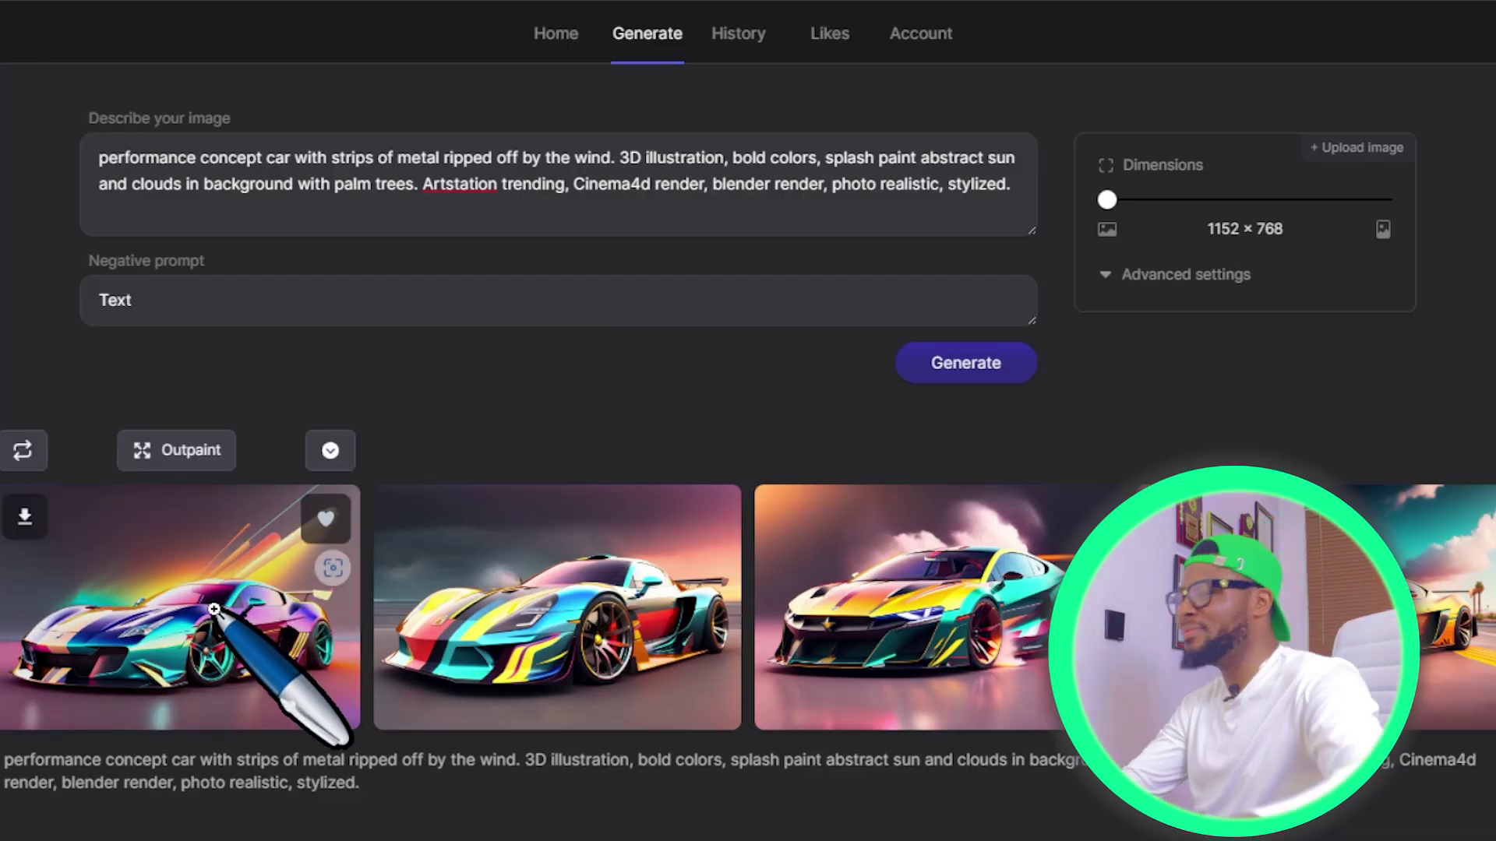
# - Enlarge the fourth car image, the orange one with palm trees, and save it to the computer
pyautogui.click(1449, 623)
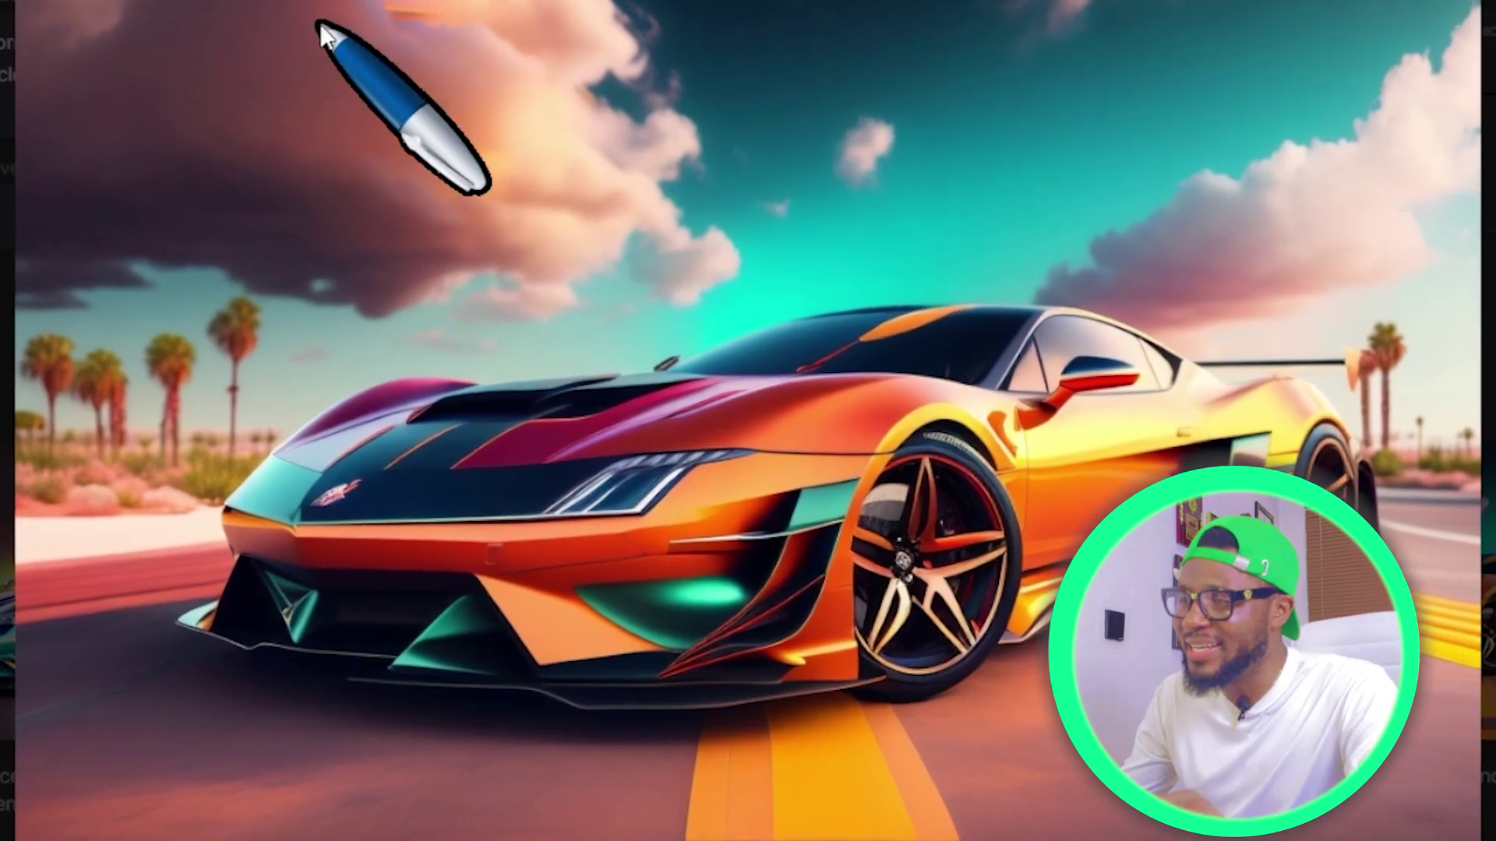
pyautogui.rightClick(187, 7)
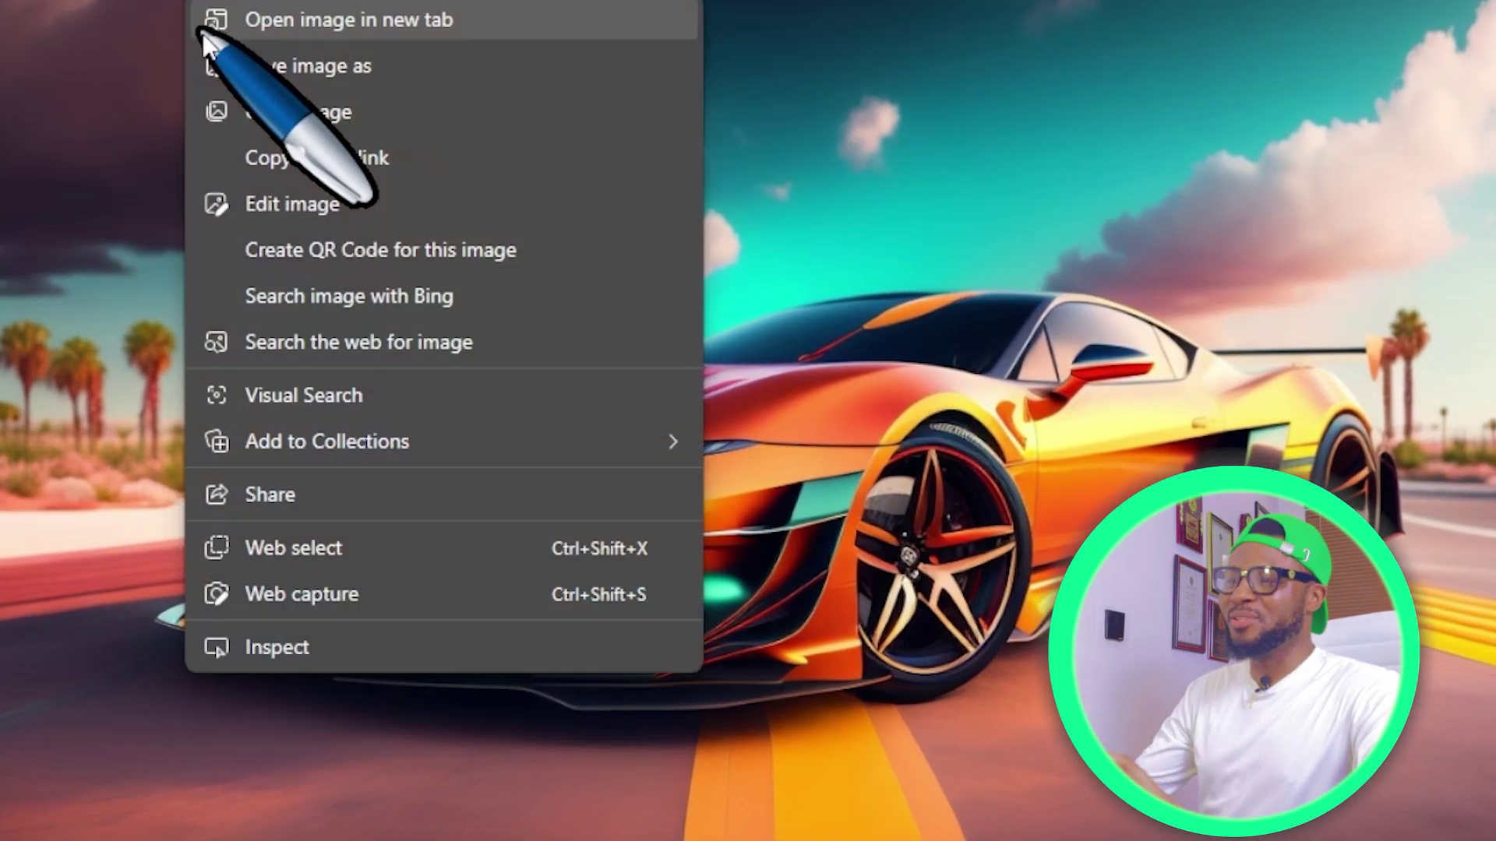
pyautogui.click(296, 64)
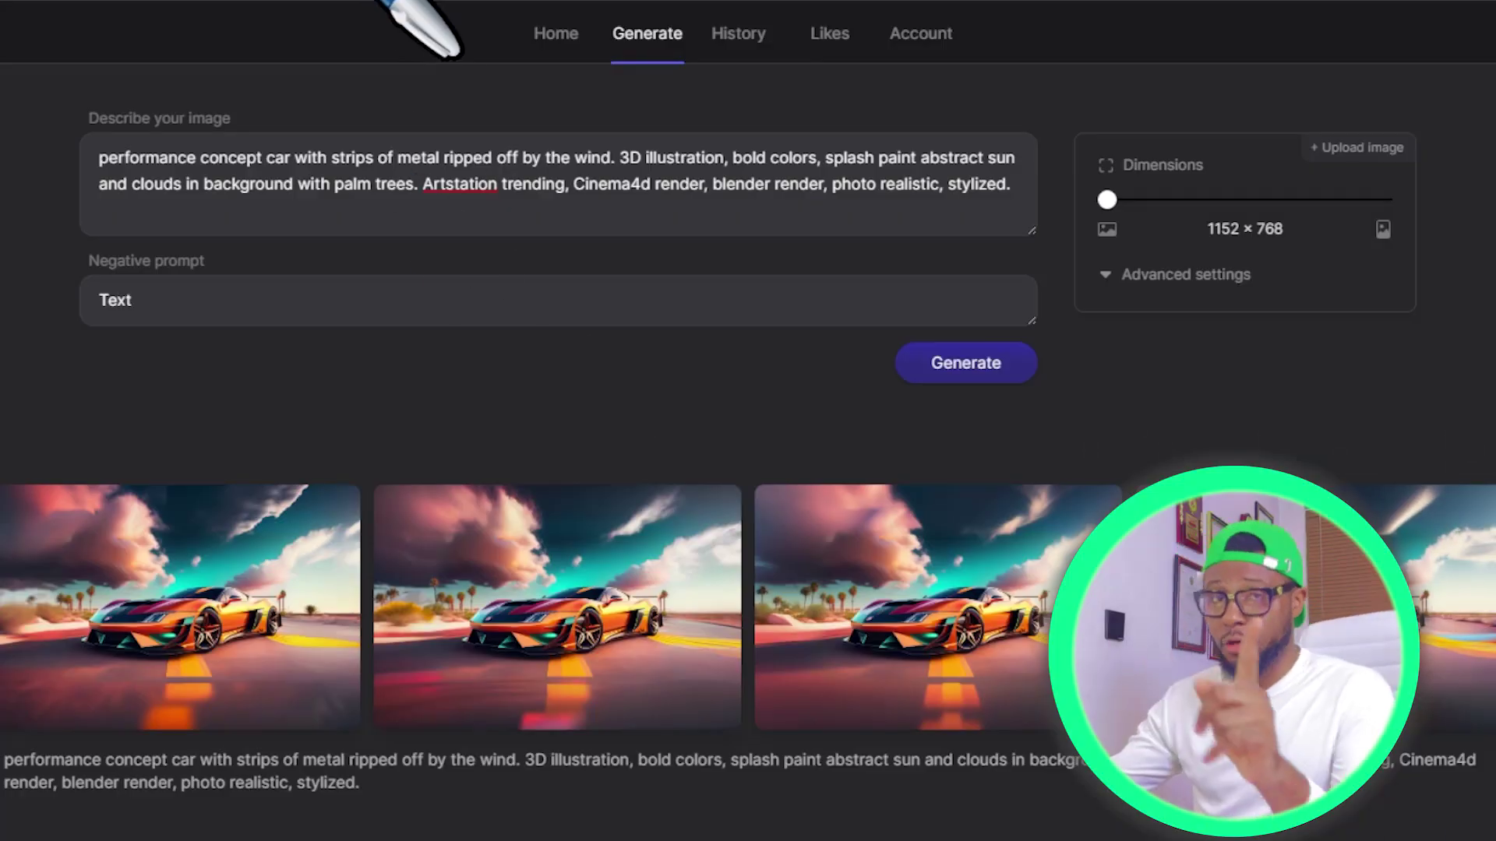
# - Copy "Sparkling bokeh background, red abstract" from prompt 4 in the prompt document, leaving out the "--ar 3:2" parameter
pyautogui.click(351, 4)
pyautogui.scroll(15, 682, 296)
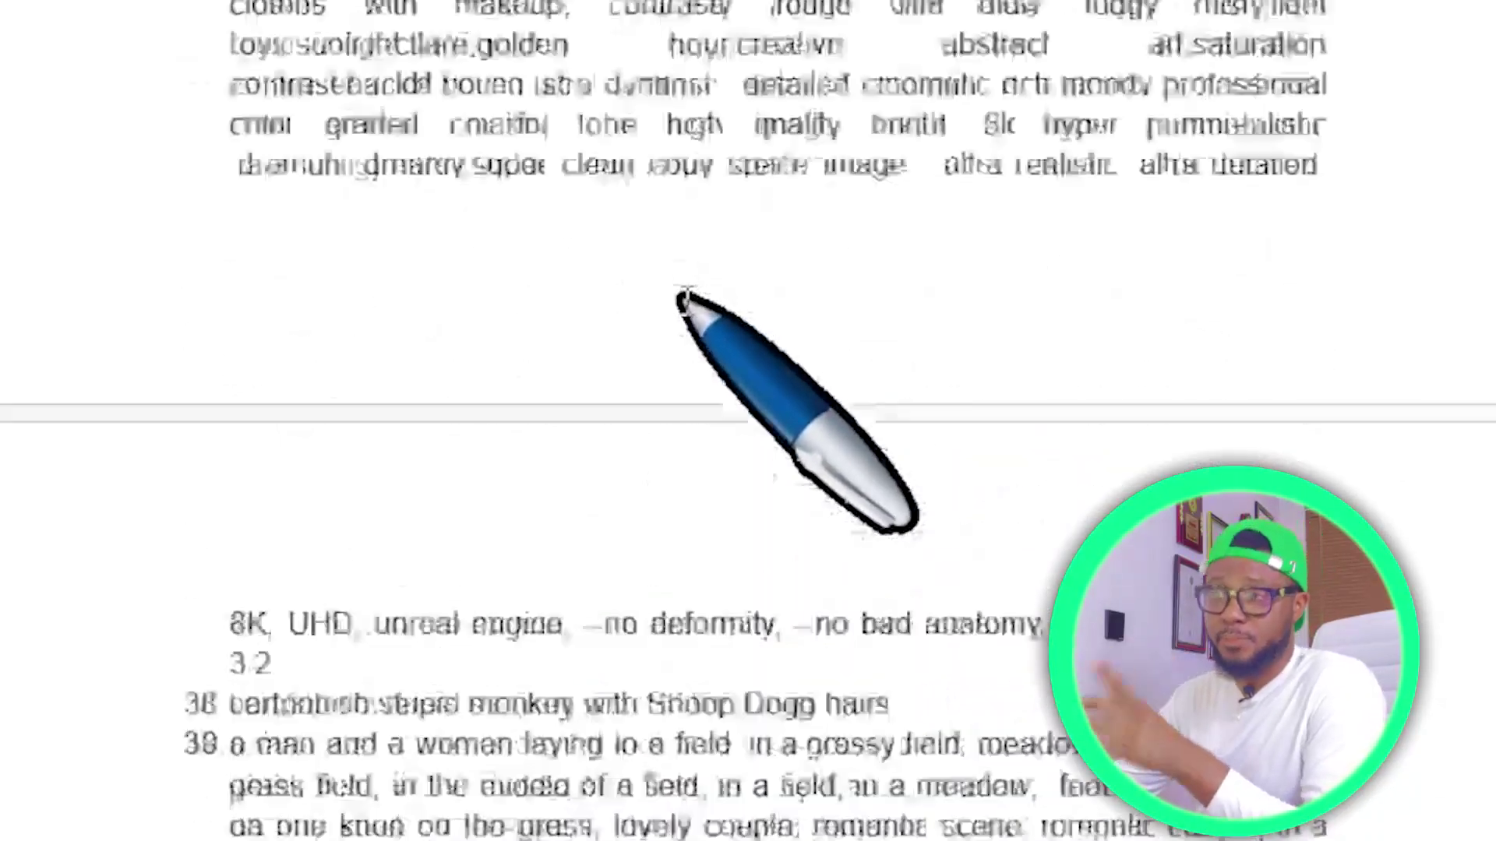
pyautogui.scroll(8, 684, 298)
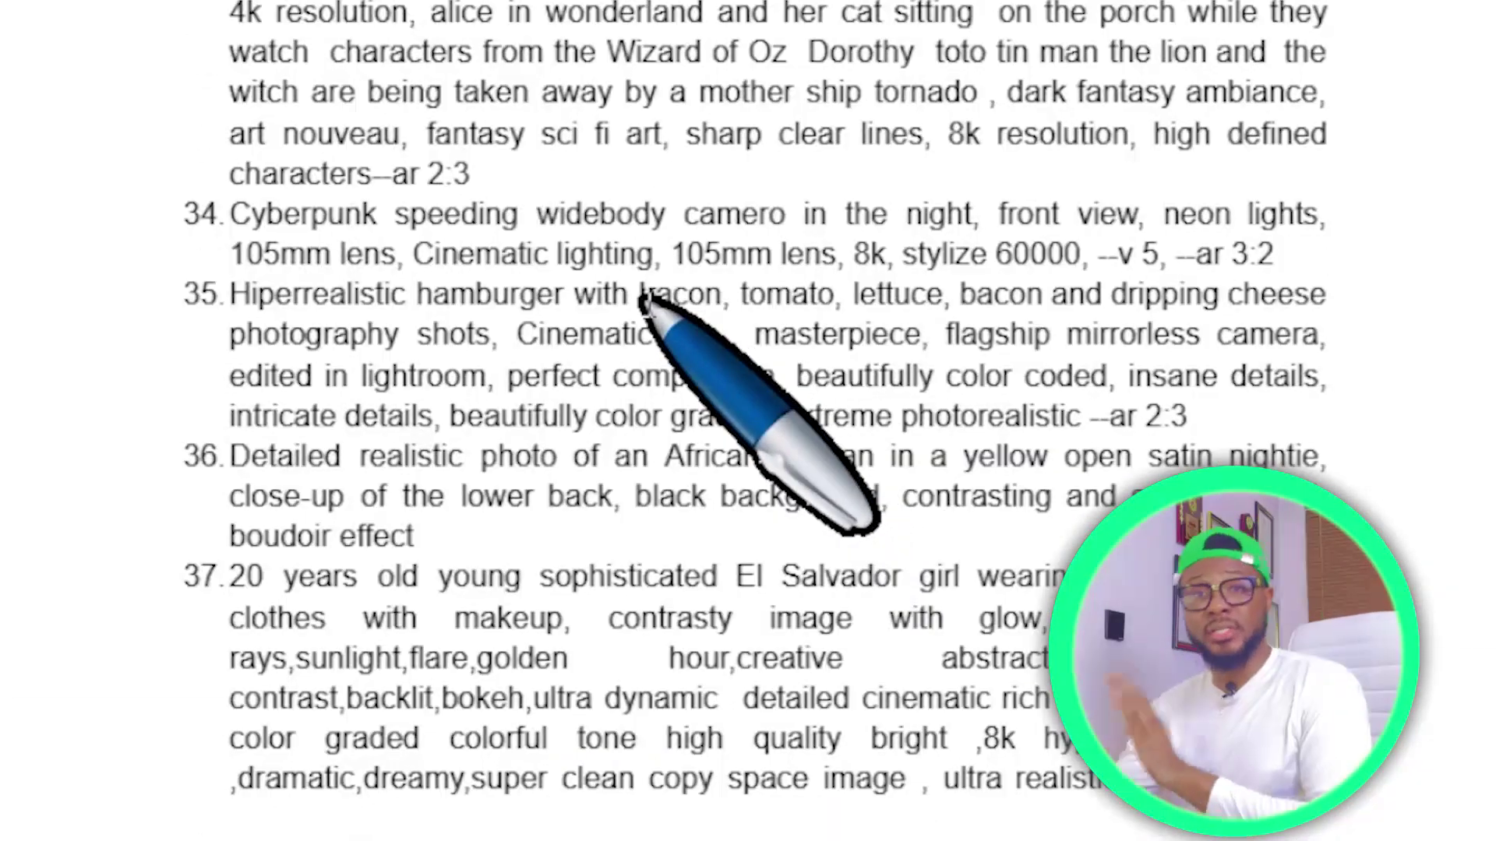
pyautogui.scroll(6, 640, 299)
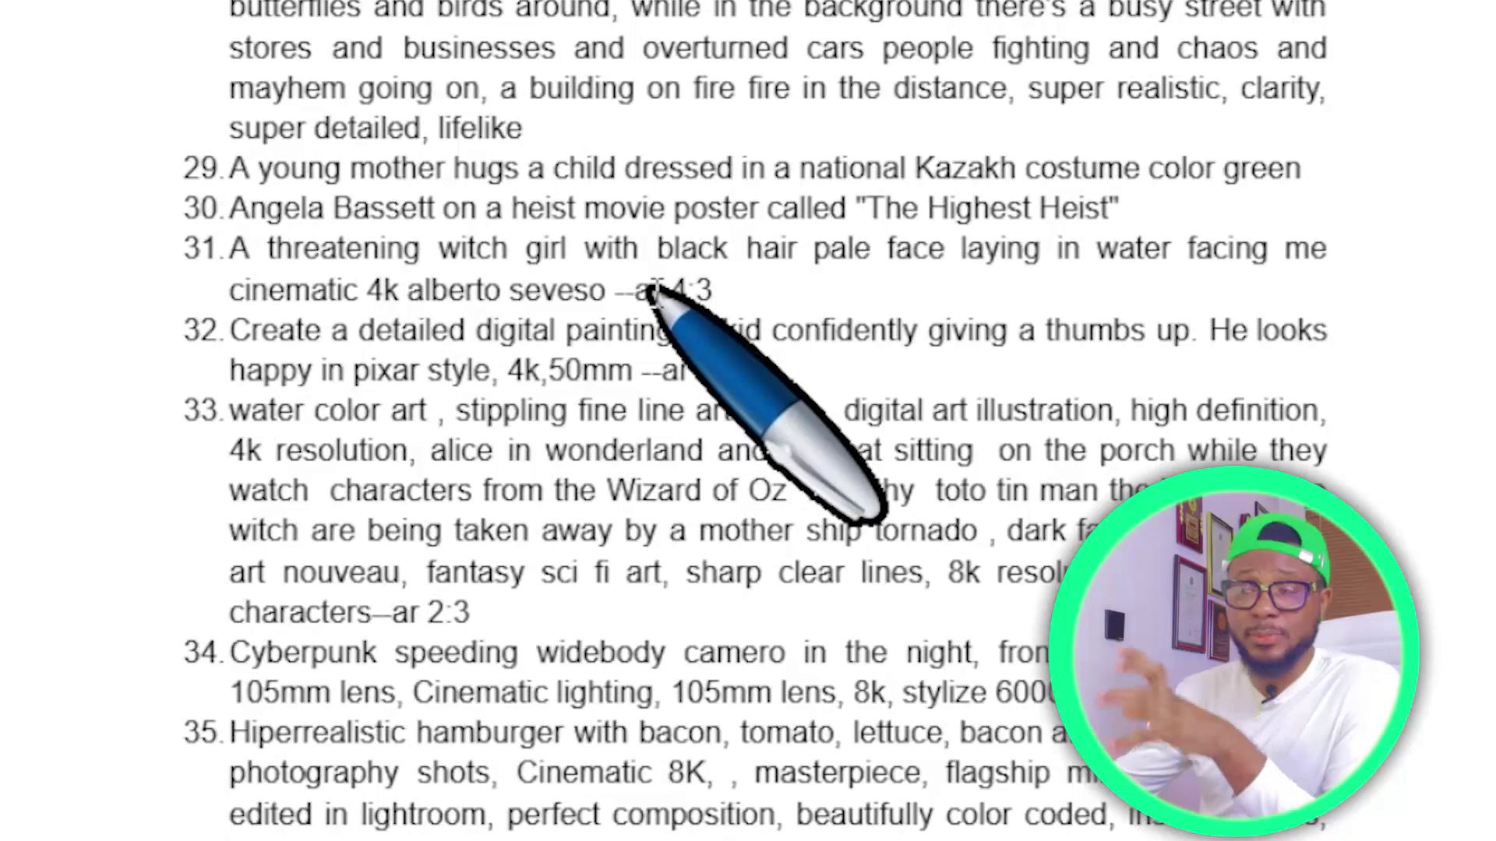
pyautogui.scroll(10, 655, 296)
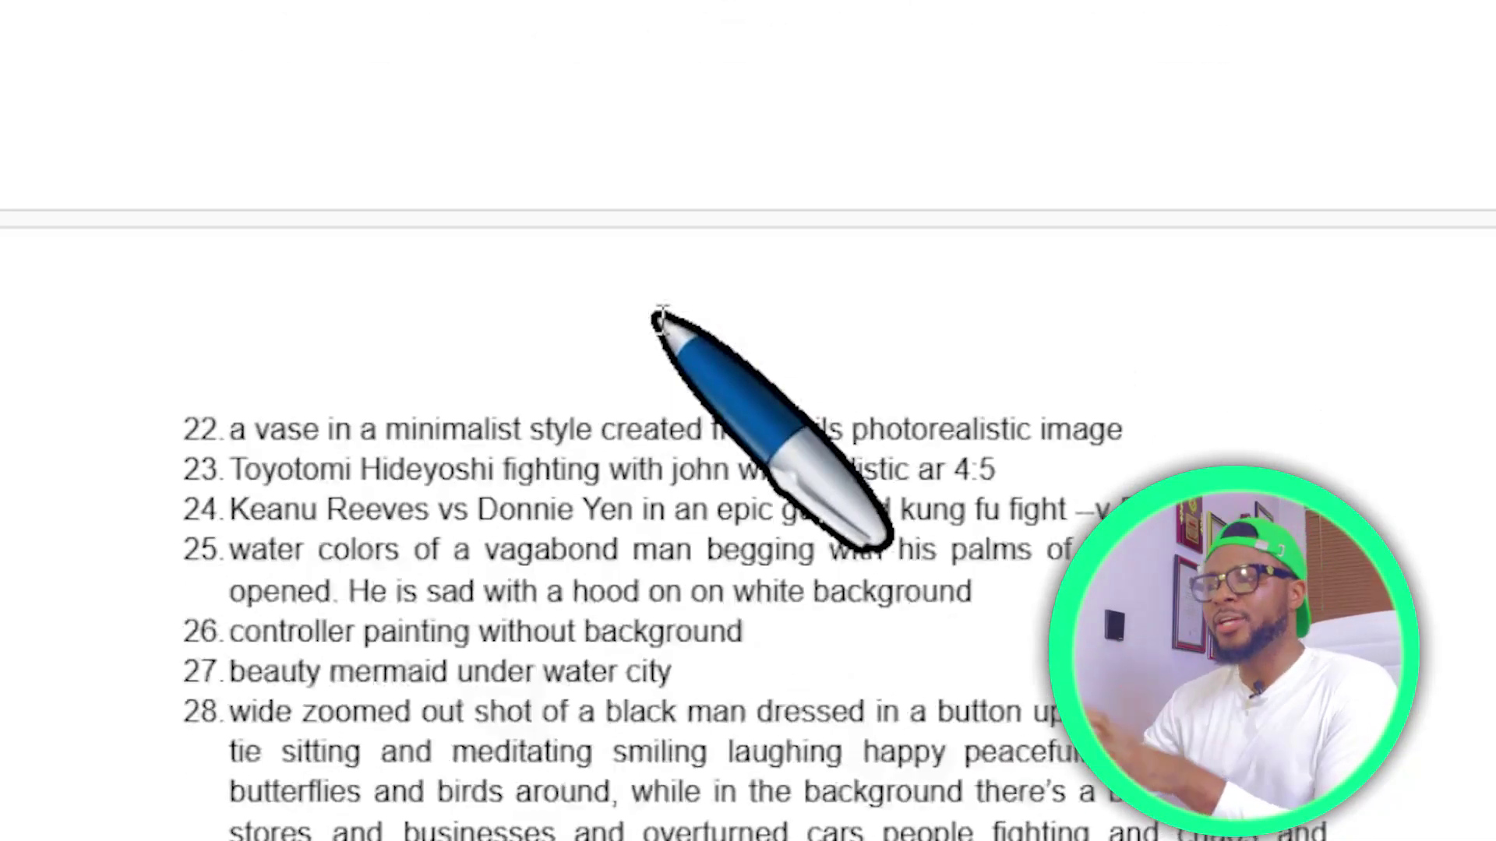
pyautogui.scroll(1, 661, 319)
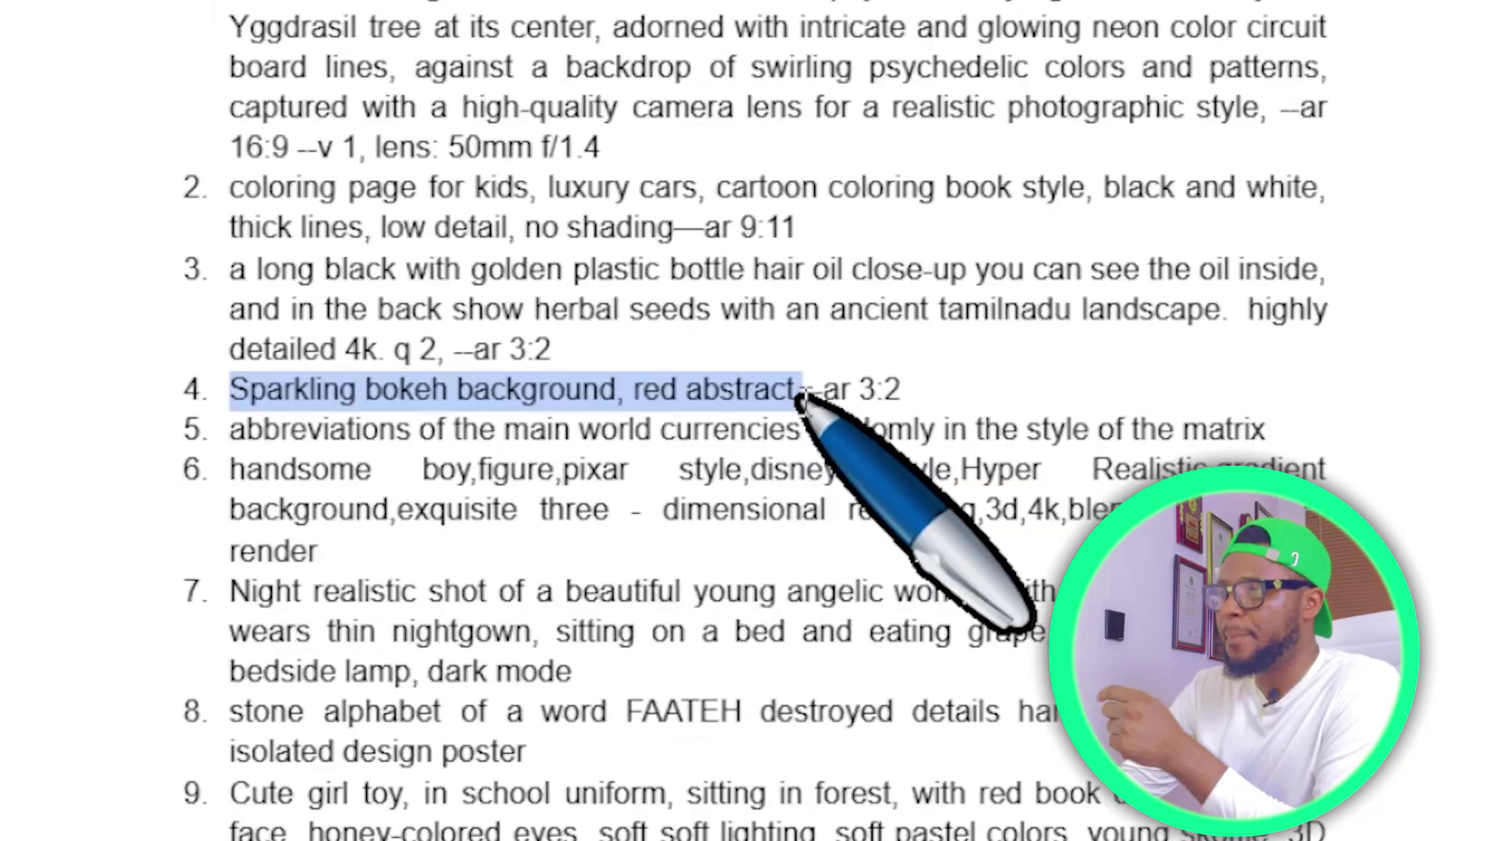
pyautogui.rightClick(765, 399)
pyautogui.click(846, 428)
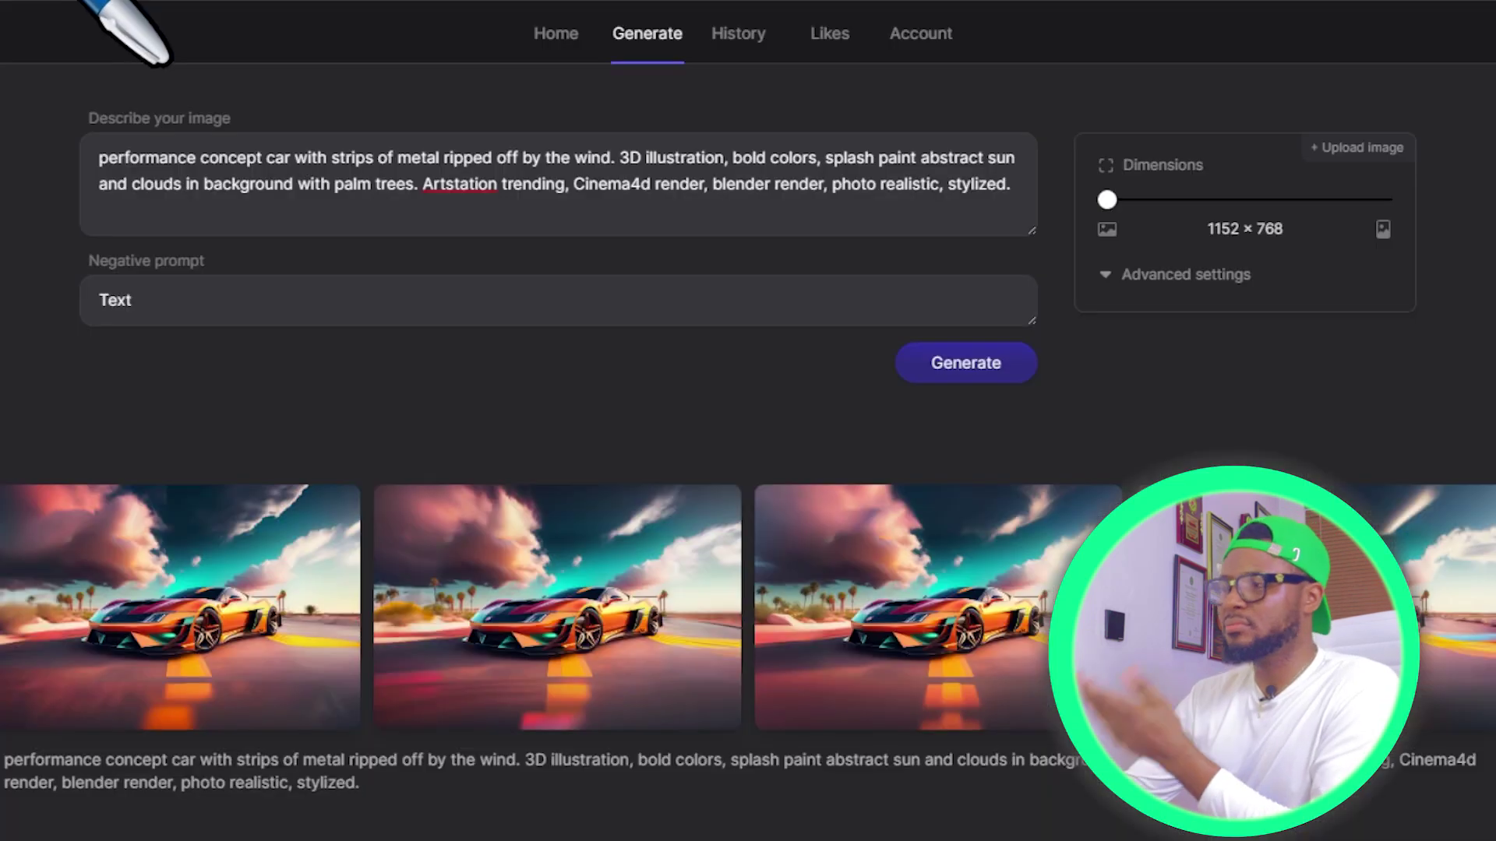
# - In Lexica, keep the dimensions at 1152 × 768 and upload the Lumii JPG portrait from Pictures as the image-to-image source
pyautogui.moveTo(1106, 199); pyautogui.dragTo(1139, 176)
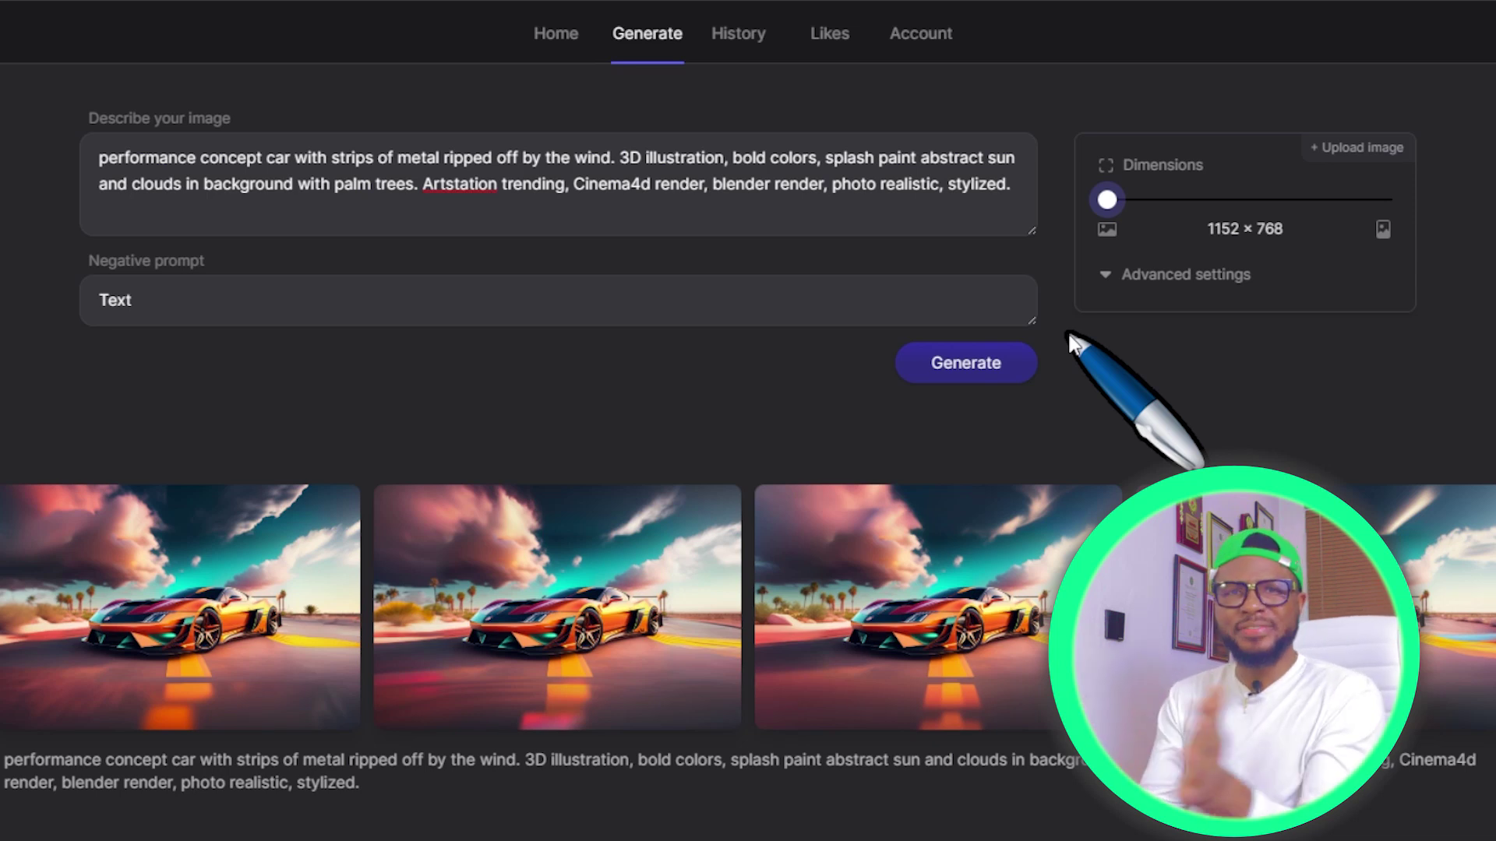
pyautogui.click(1345, 161)
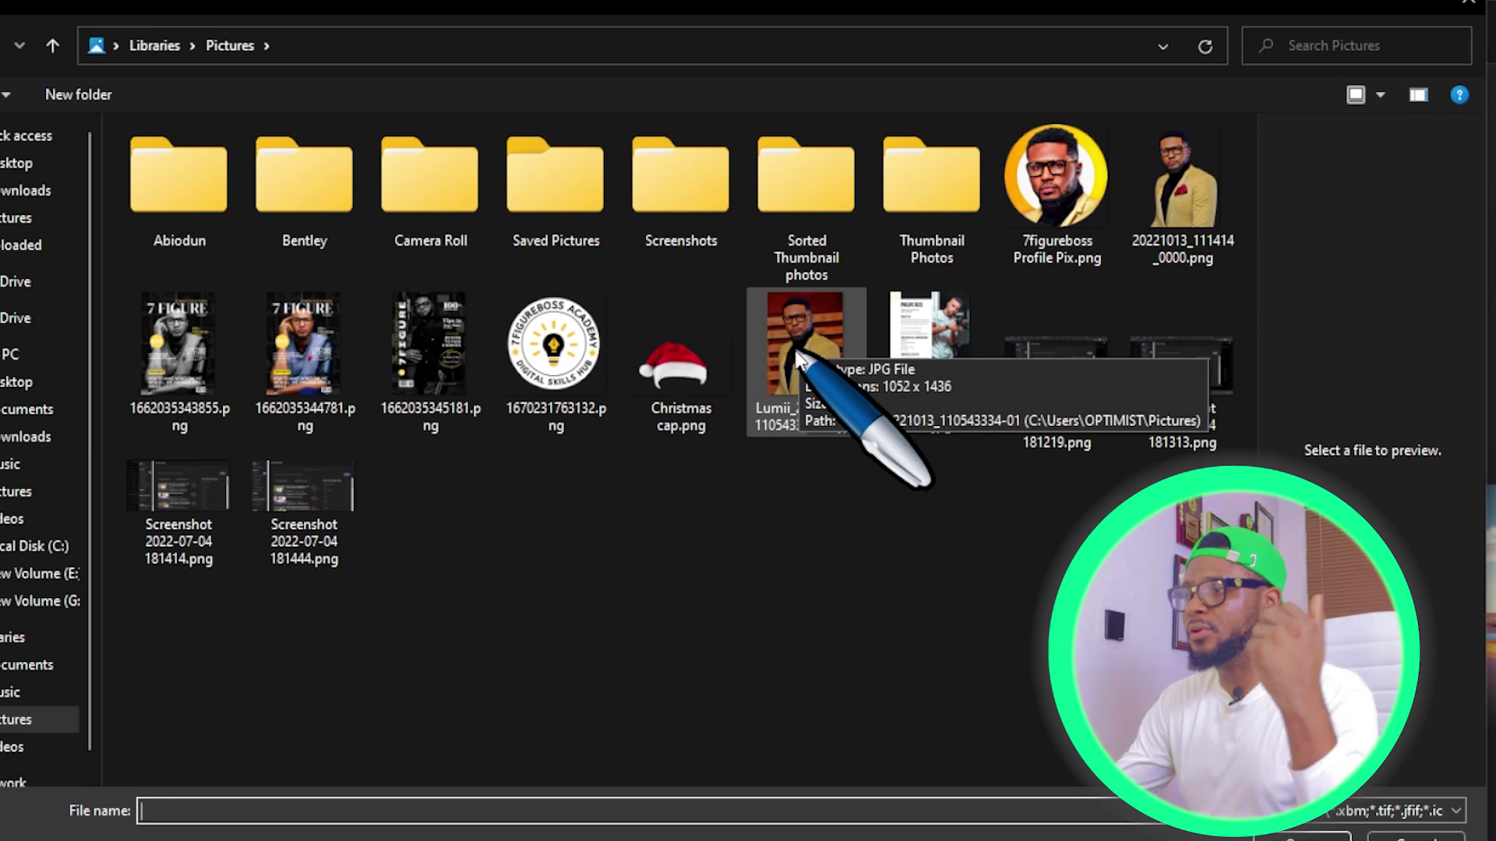
pyautogui.click(800, 360)
pyautogui.press('Return')
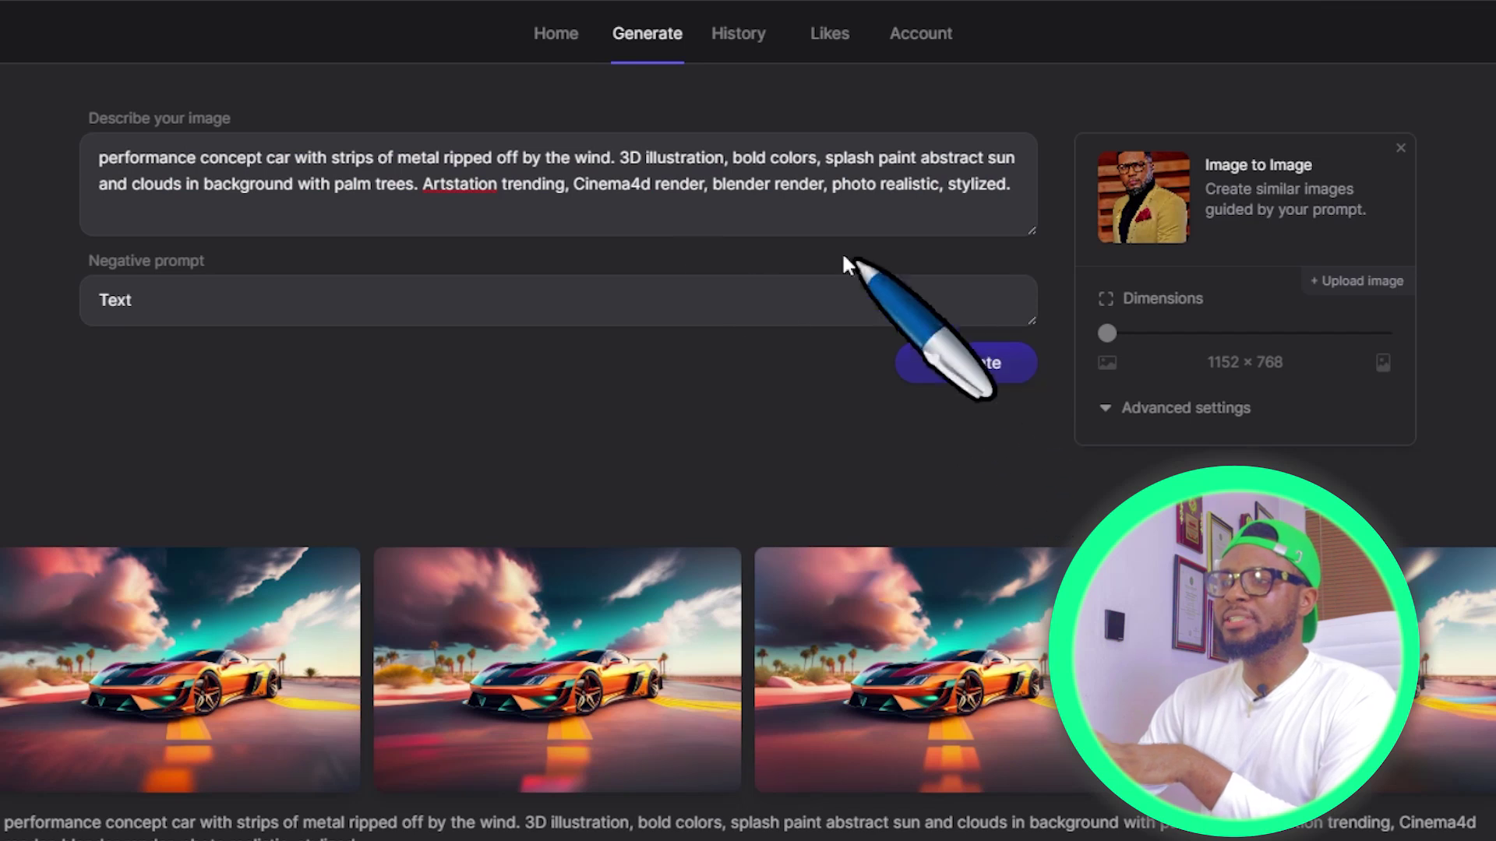
# - Replace the image description with "Turn this image to pixar style", generate the images, and browse the 768 × 1152 results in the history
pyautogui.moveTo(1021, 187); pyautogui.dragTo(37, 152)
pyautogui.press('BackSpace')
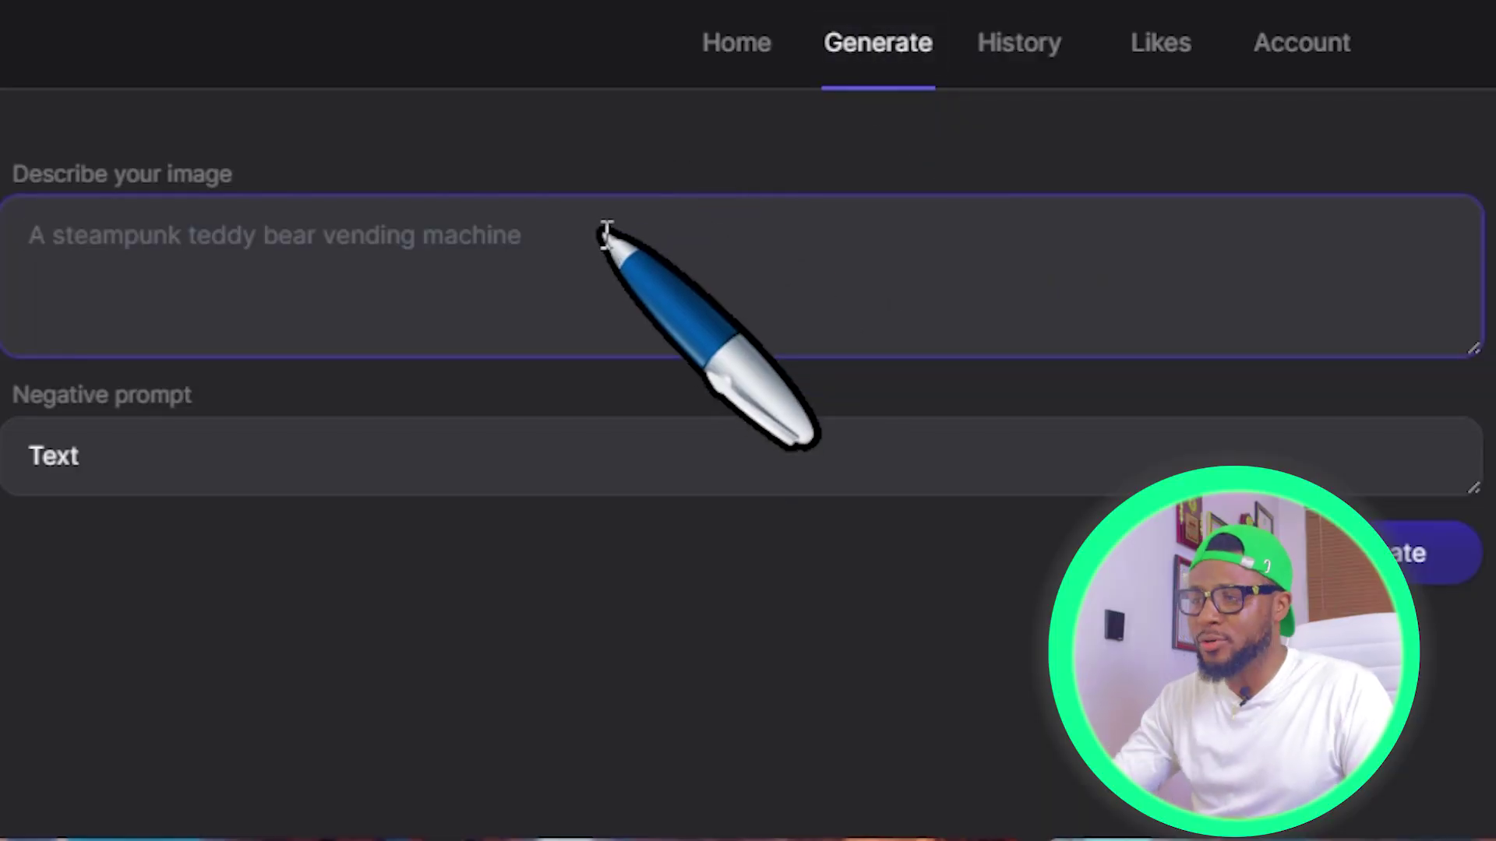
pyautogui.hotkey('ctrl', 'v')
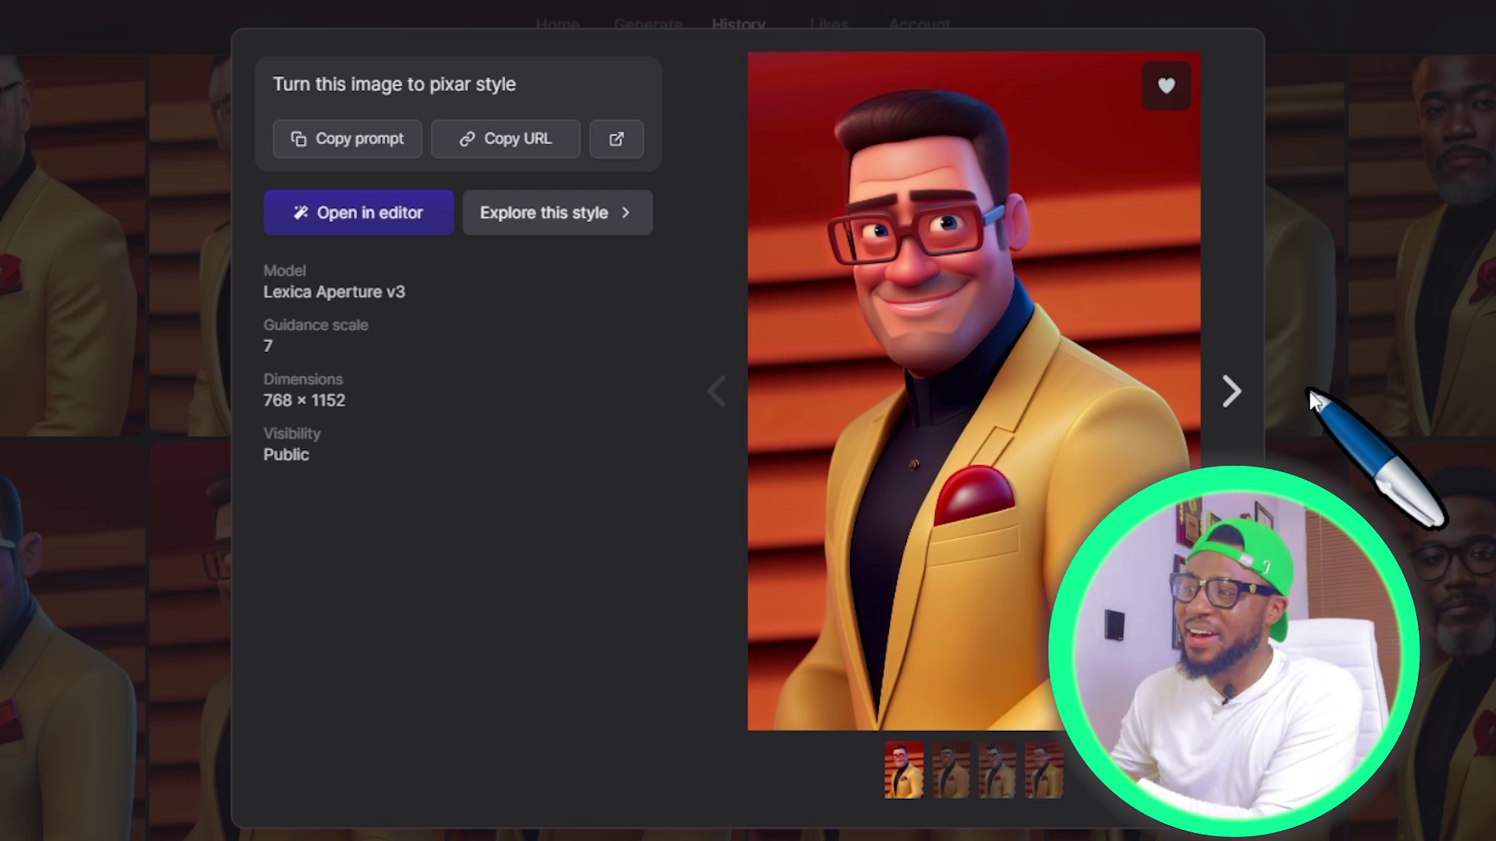
pyautogui.click(1213, 387)
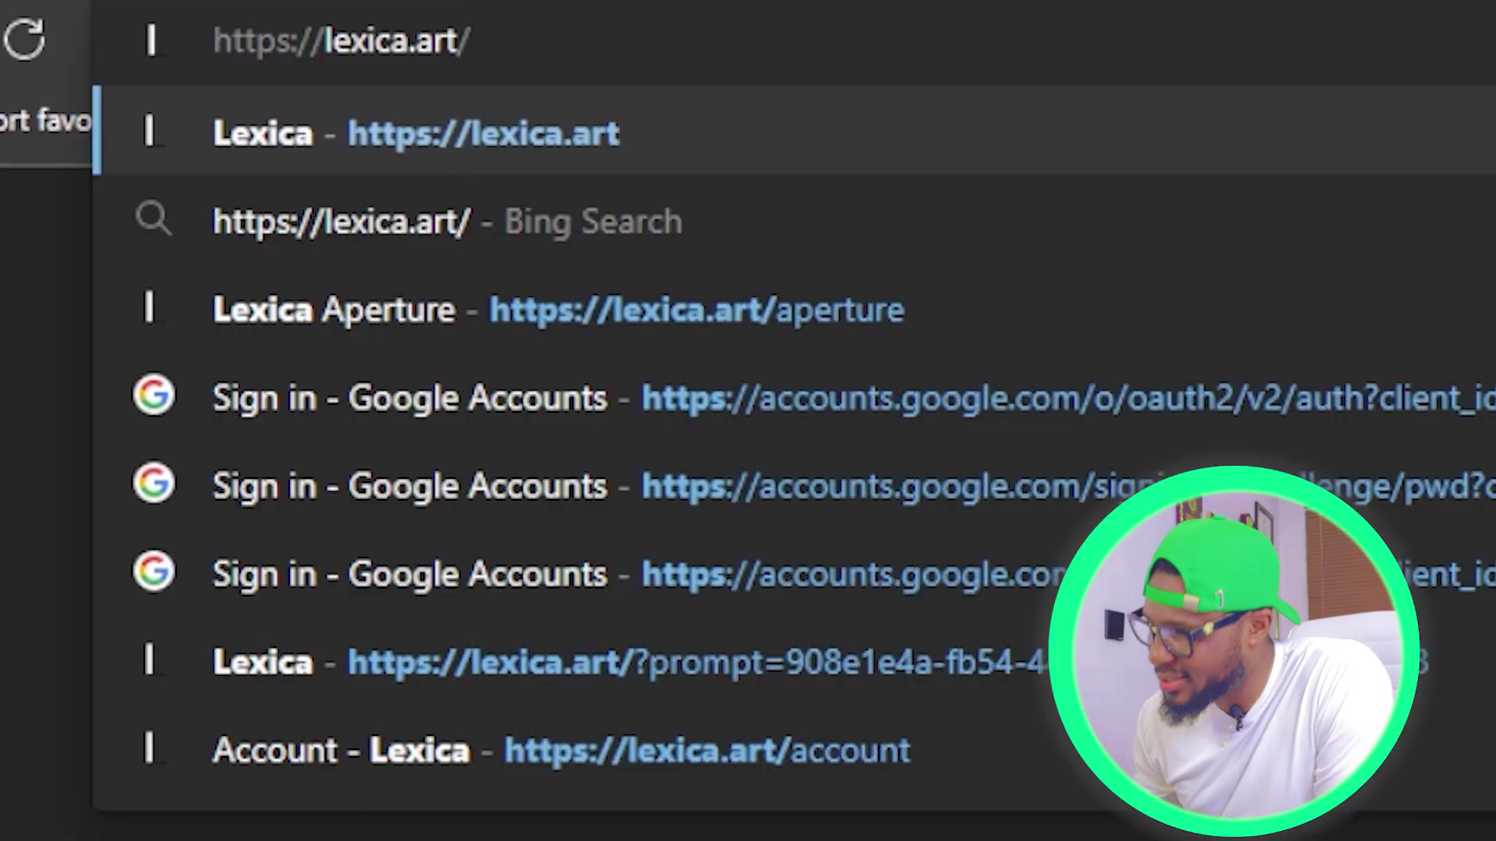
pyautogui.press('Return')
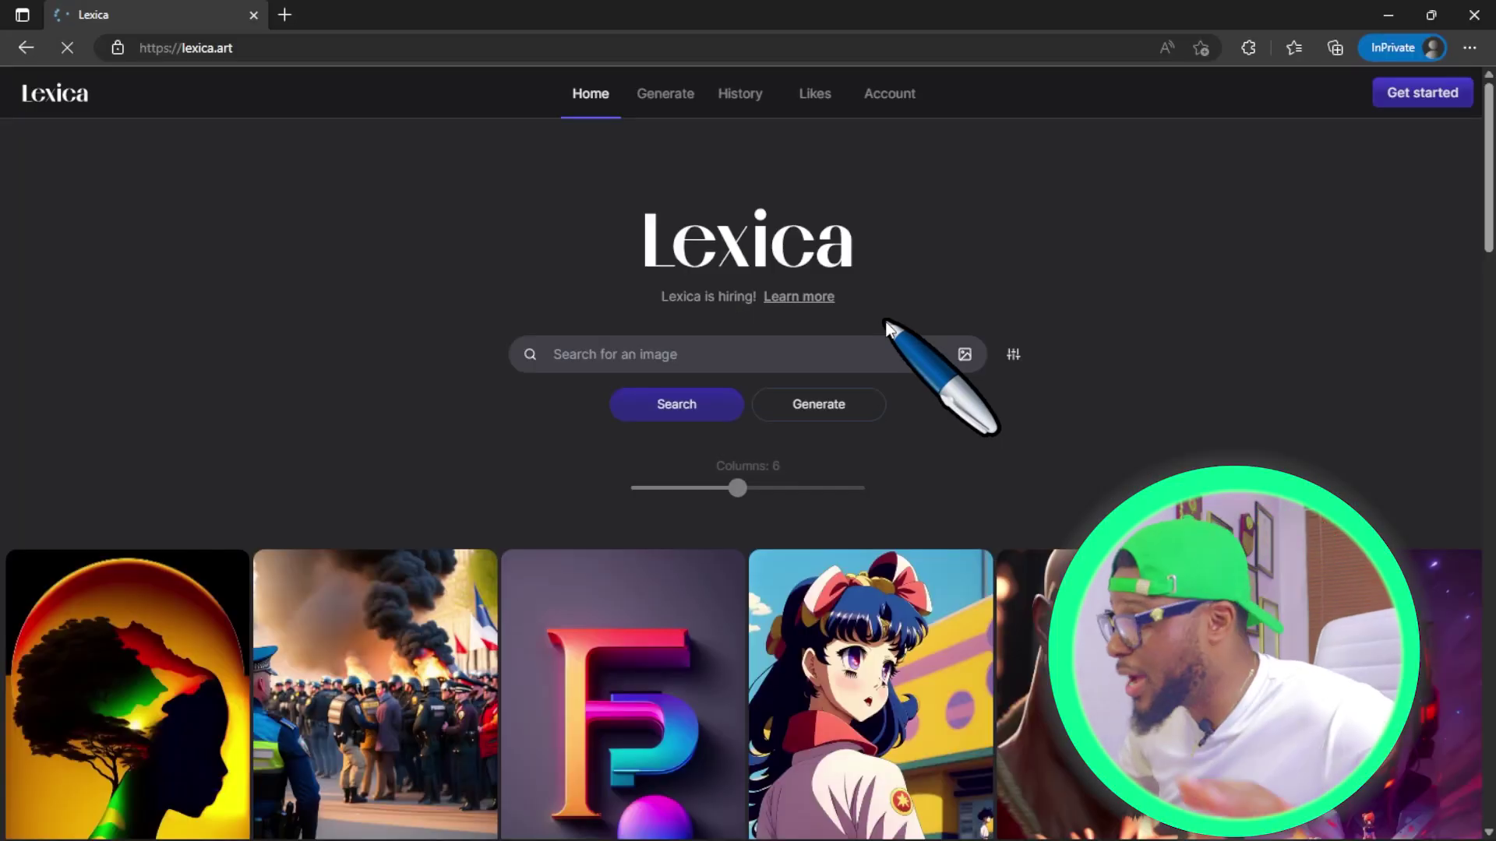